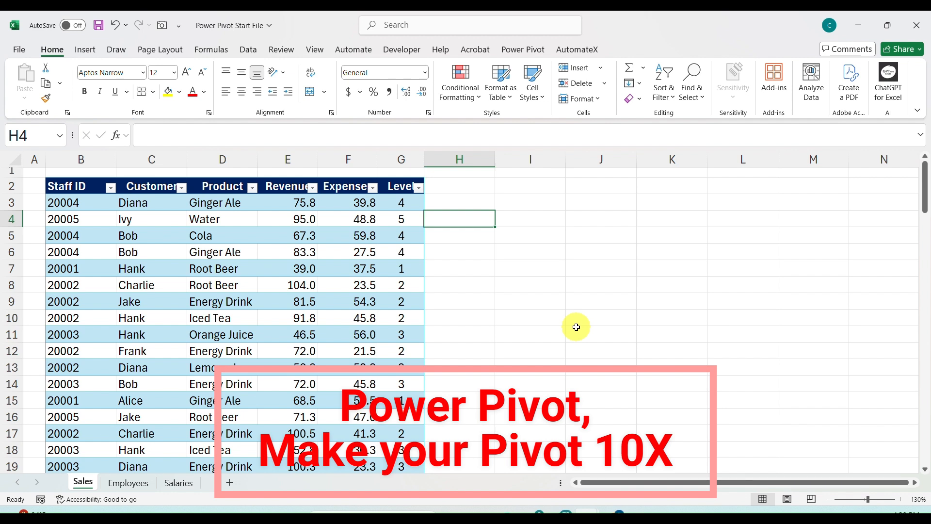
Look over the Staff ID and Customer columns of the Sales table.
{"action": "key", "text": "Left"}
{"action": "key", "text": "Left"}
{"action": "key", "text": "Left"}
{"action": "key", "text": "Left"}
{"action": "key", "text": "Left"}
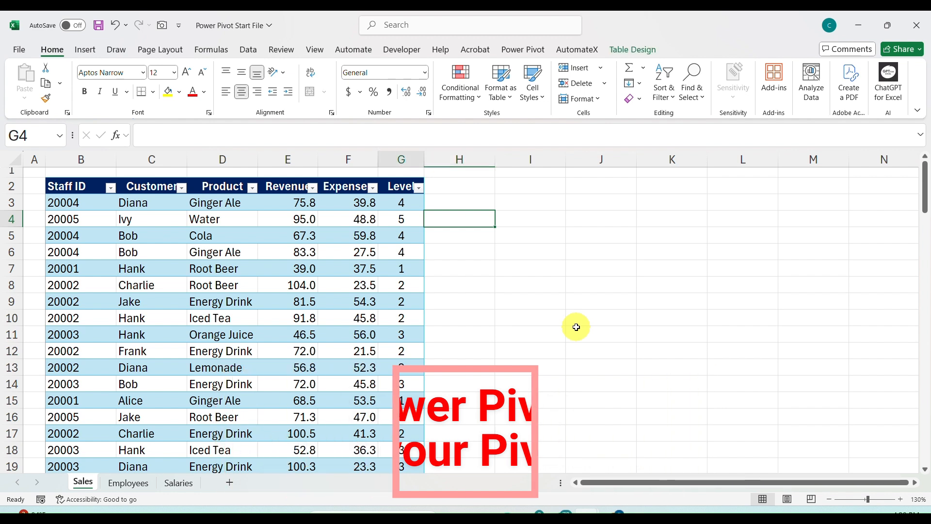
{"action": "key", "text": "Left"}
{"action": "key", "text": "Left"}
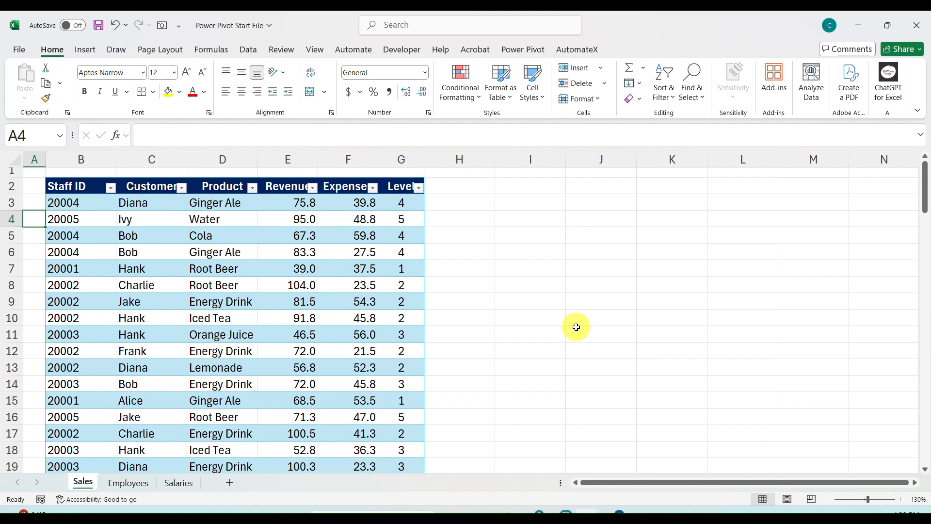
{"action": "key", "text": "Right"}
{"action": "key", "text": "Up"}
{"action": "key", "text": "Up"}
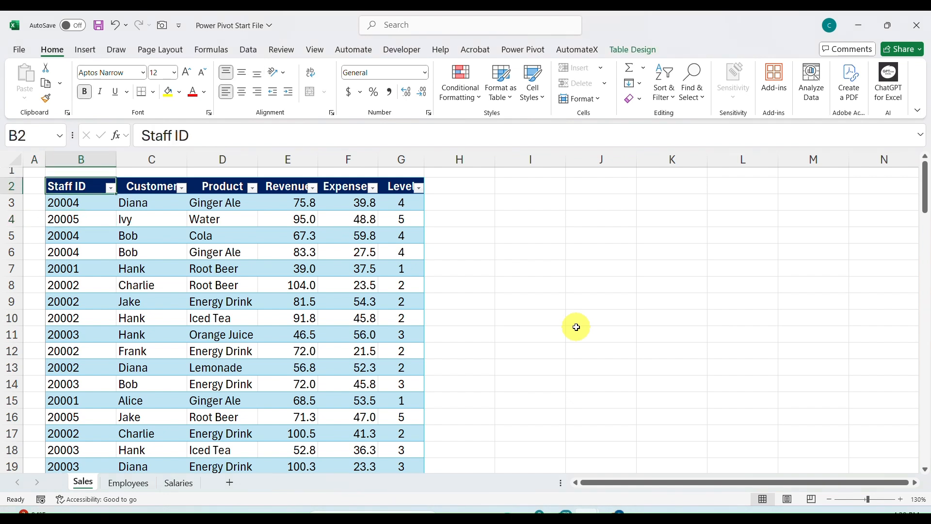
{"action": "key", "text": "Down"}
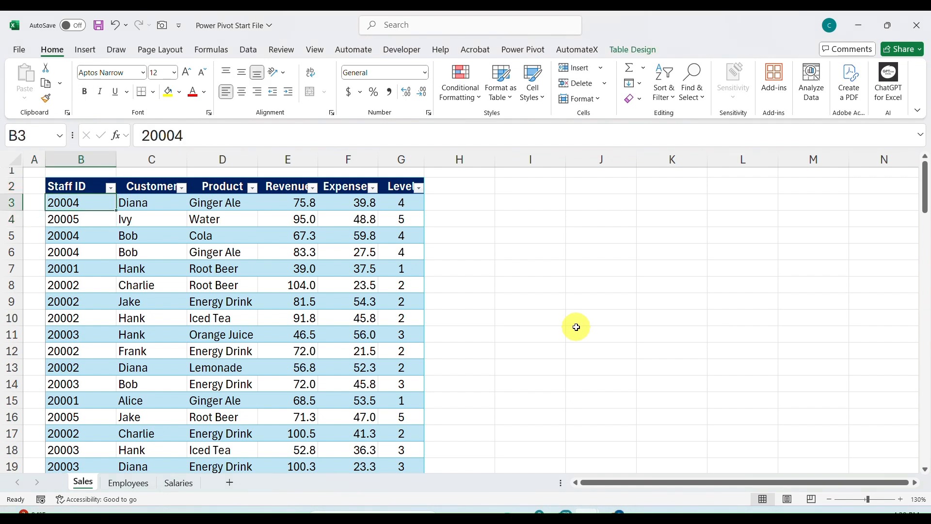
{"action": "key", "text": "Right"}
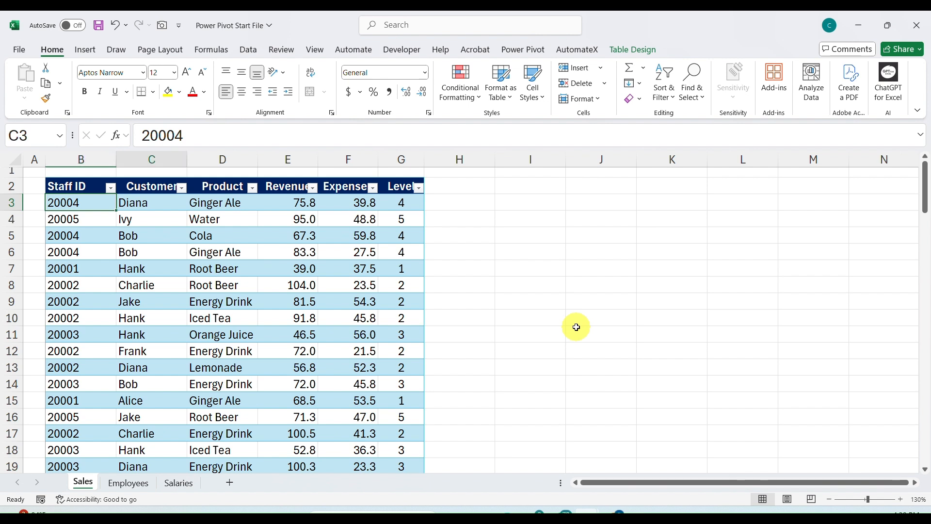
{"action": "key", "text": "Down"}
{"action": "key", "text": "Down"}
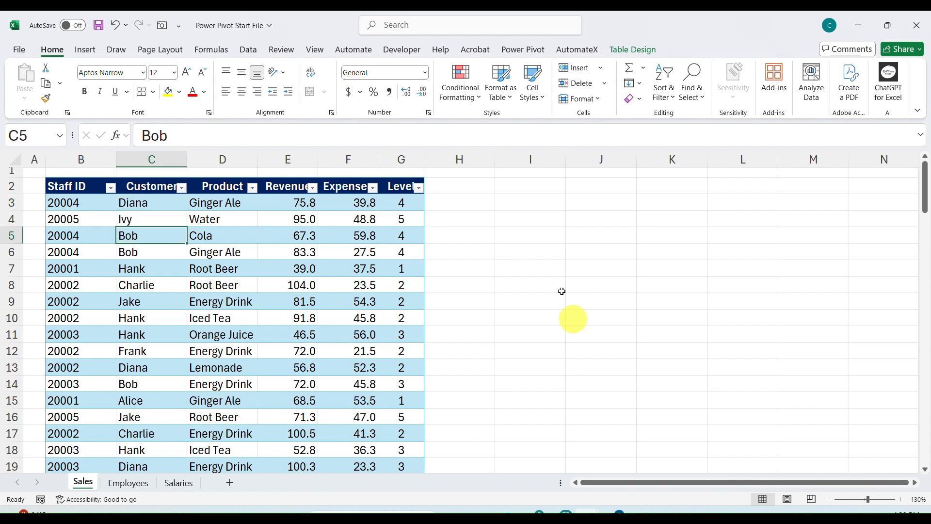
{"action": "left_click", "coordinate": [400, 29]}
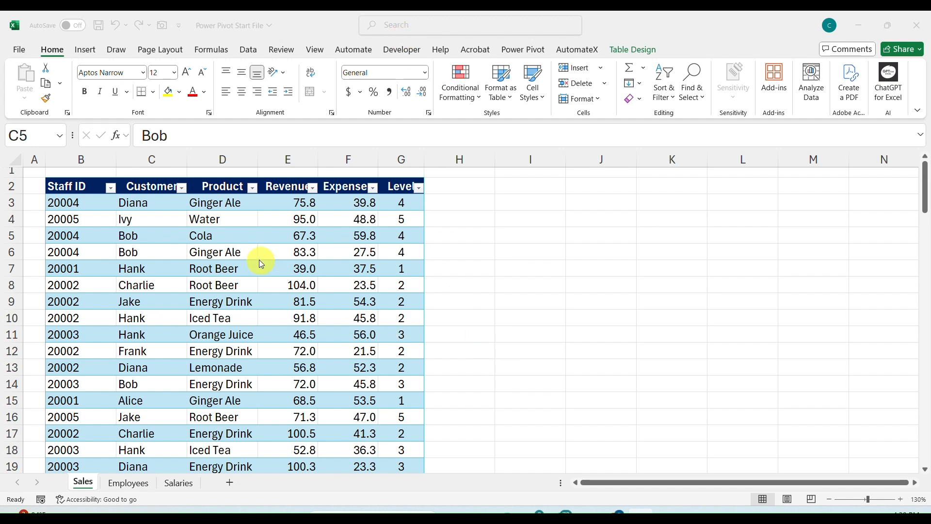
Select the whole Sales table with its headers and insert a PivotTable from it on a new worksheet.
{"action": "left_click", "coordinate": [92, 225]}
{"action": "key", "text": "Up"}
{"action": "key", "text": "Up"}
{"action": "key", "text": "Up"}
{"action": "key", "text": "Left"}
{"action": "key", "text": "ctrl+shift+Right"}
{"action": "key", "text": "ctrl+shift+Down"}
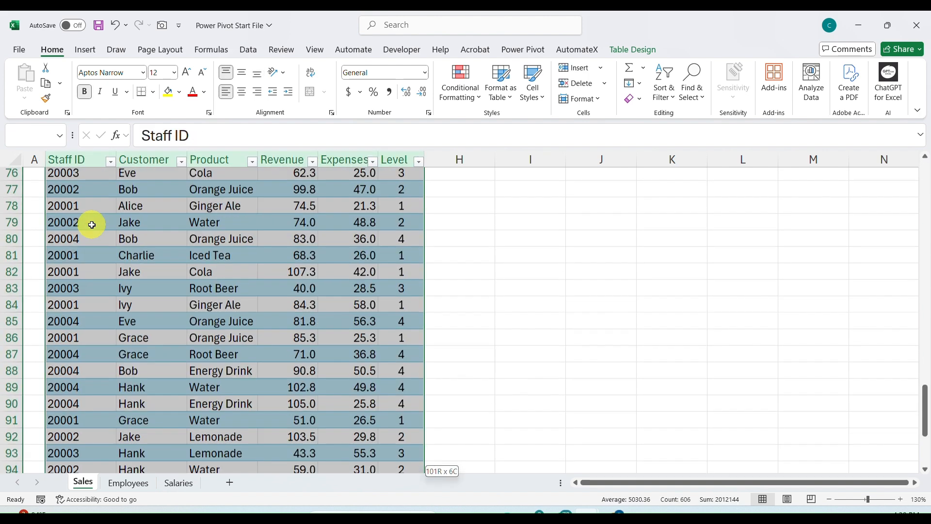
{"action": "left_click", "coordinate": [85, 49]}
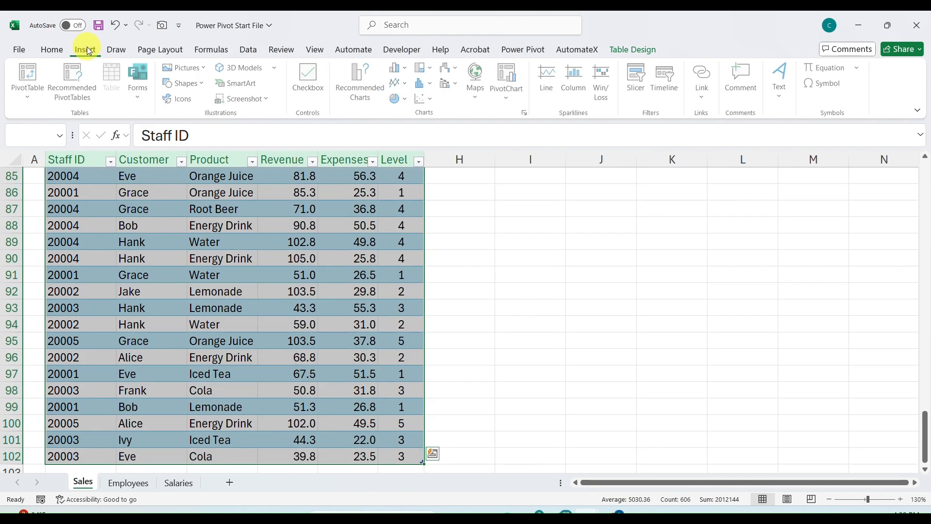
{"action": "left_click", "coordinate": [30, 82]}
{"action": "left_click", "coordinate": [57, 117]}
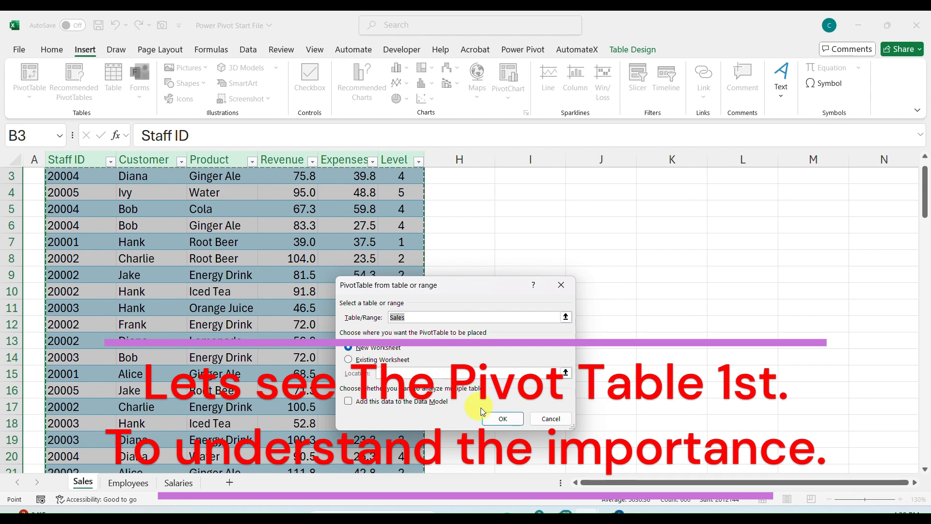
{"action": "left_click", "coordinate": [501, 421]}
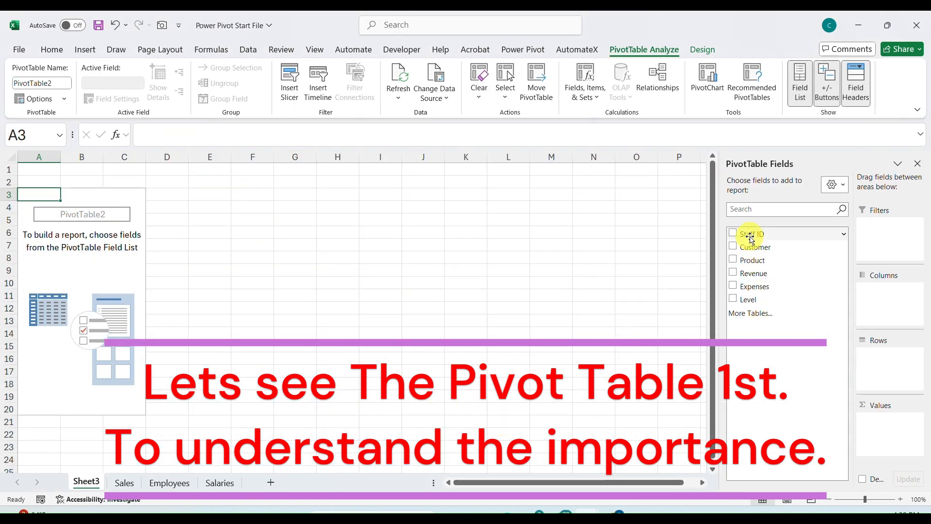
Build the PivotTable with Staff ID as rows and the sum of Revenue as values, using the stacked fields and areas layout.
{"action": "left_click_drag", "start_coordinate": [751, 238], "coordinate": [904, 291]}
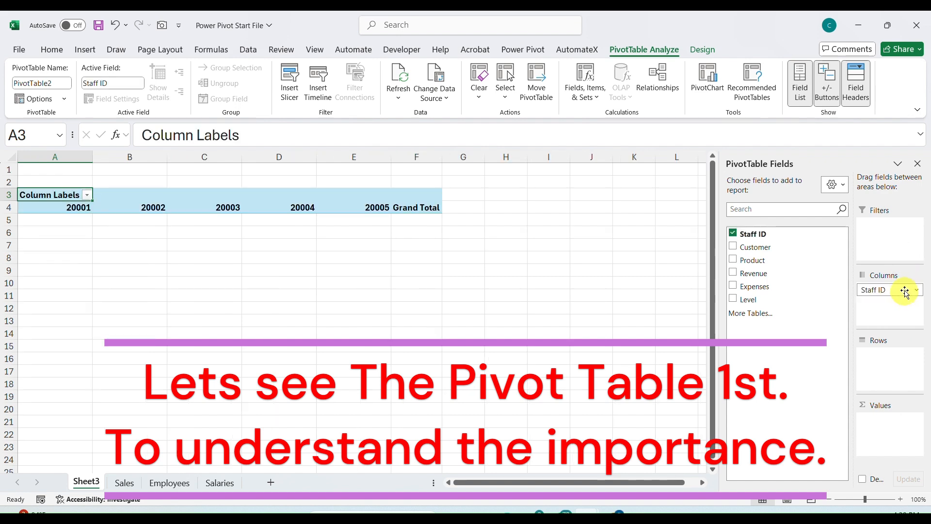
{"action": "left_click", "coordinate": [838, 186]}
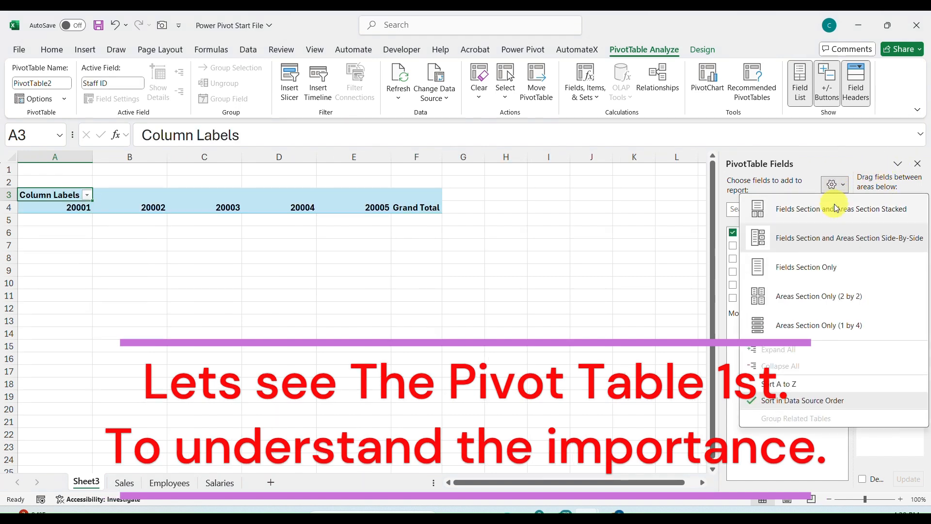
{"action": "left_click", "coordinate": [831, 205]}
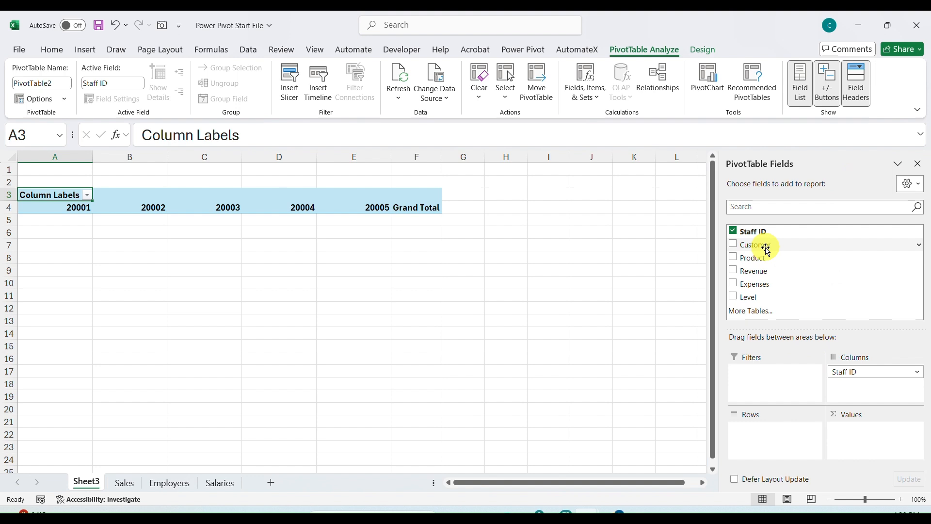
{"action": "left_click_drag", "start_coordinate": [775, 271], "coordinate": [875, 446]}
{"action": "left_click_drag", "start_coordinate": [883, 377], "coordinate": [796, 445]}
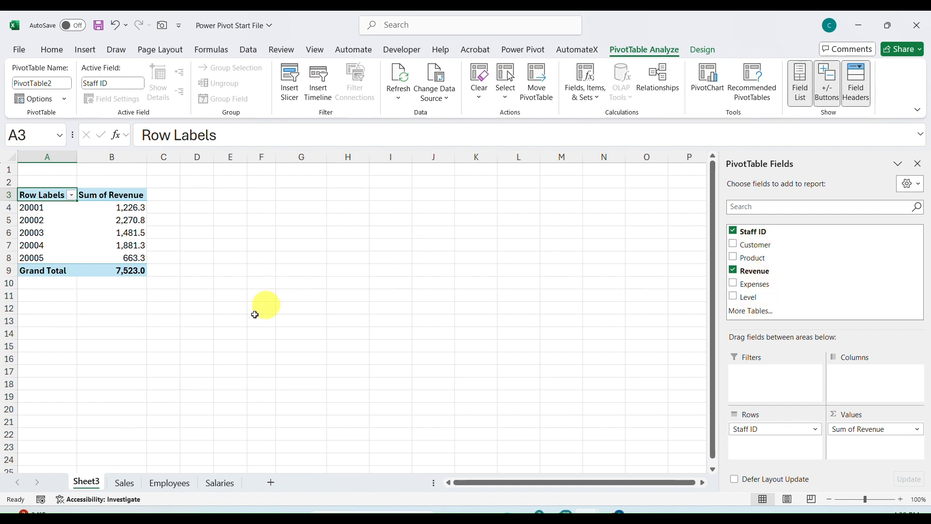
Review the source tables on the Sales, Employees and Salaries sheets.
{"action": "left_click", "coordinate": [123, 481]}
{"action": "left_click", "coordinate": [138, 345]}
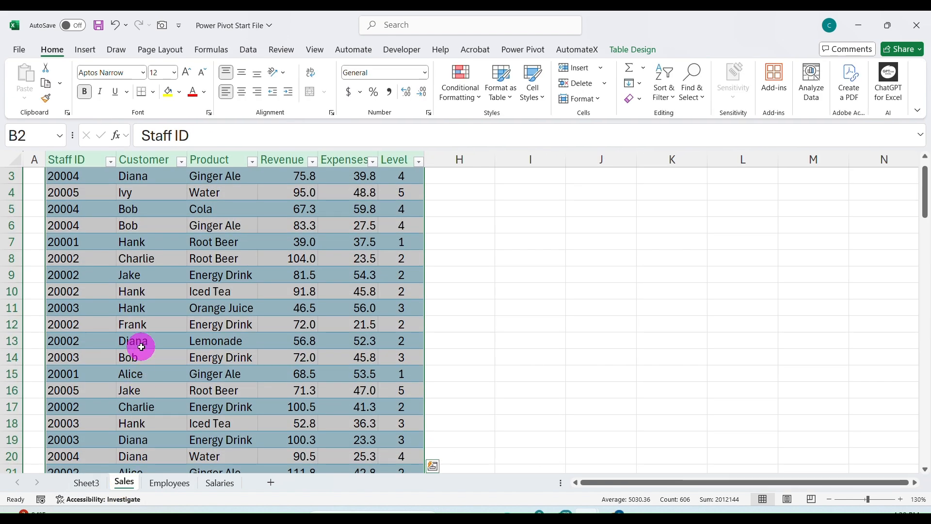
{"action": "key", "text": "ctrl+Up"}
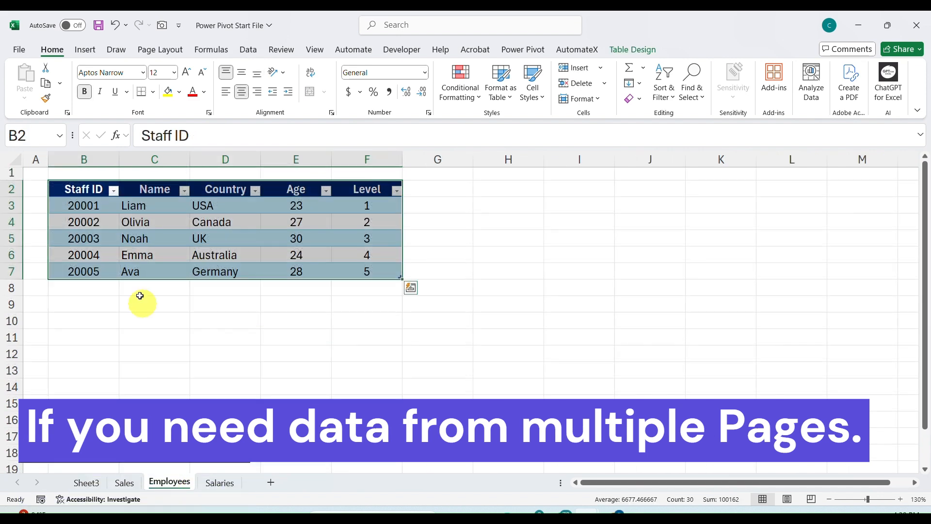
{"action": "left_click", "coordinate": [100, 221]}
{"action": "key", "text": "Right"}
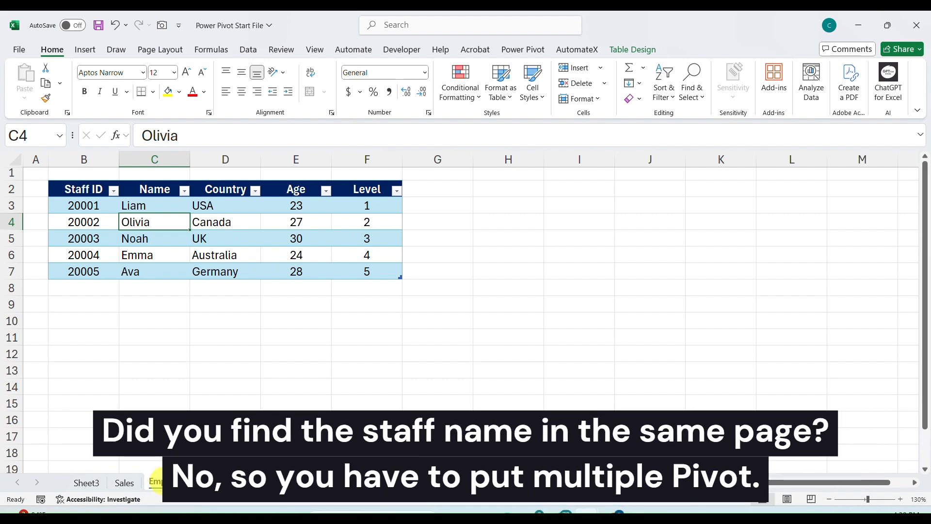
{"action": "left_click", "coordinate": [213, 483]}
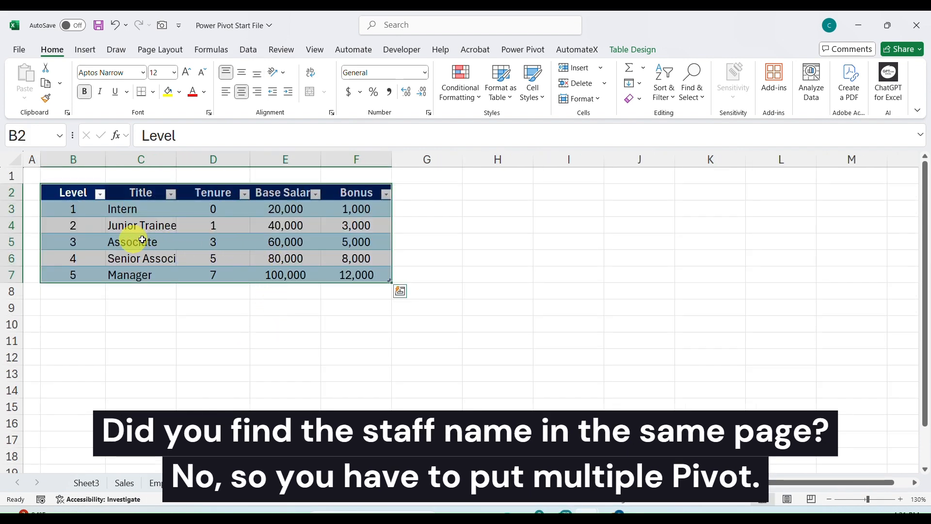
Delete the PivotTable worksheet Sheet3 from the workbook.
{"action": "left_click", "coordinate": [82, 483]}
{"action": "right_click", "coordinate": [83, 482]}
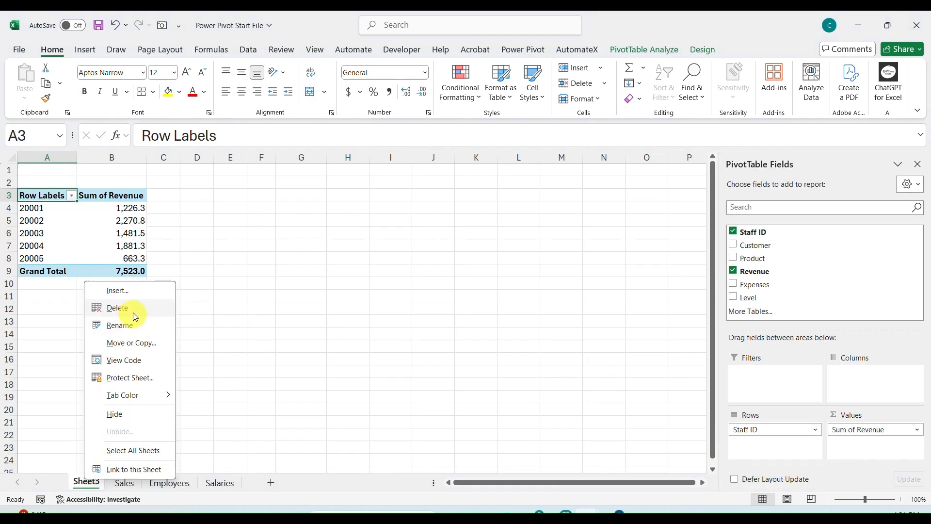
{"action": "left_click", "coordinate": [121, 308]}
{"action": "left_click", "coordinate": [496, 291]}
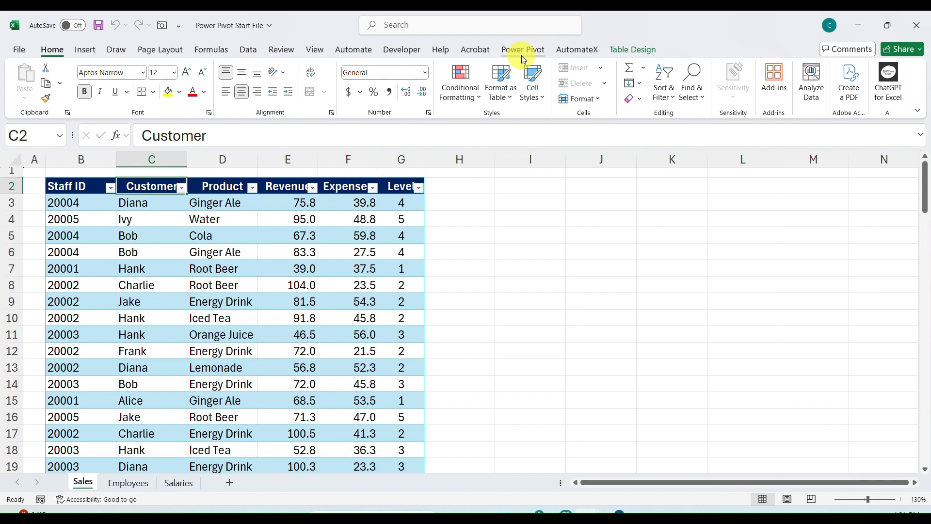
Check in the Excel options whether Microsoft Power Pivot for Excel is enabled among the COM add-ins, and close the list without changes.
{"action": "left_click", "coordinate": [17, 55]}
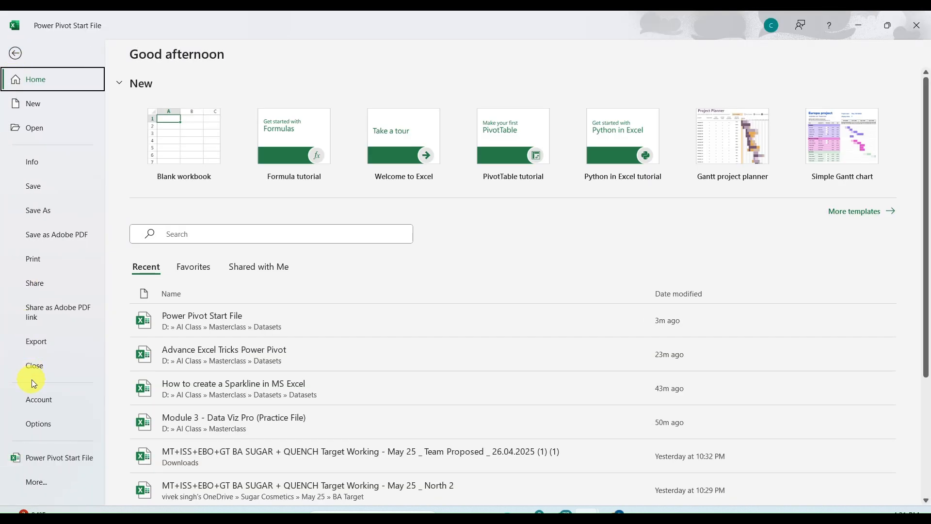
{"action": "left_click", "coordinate": [44, 401]}
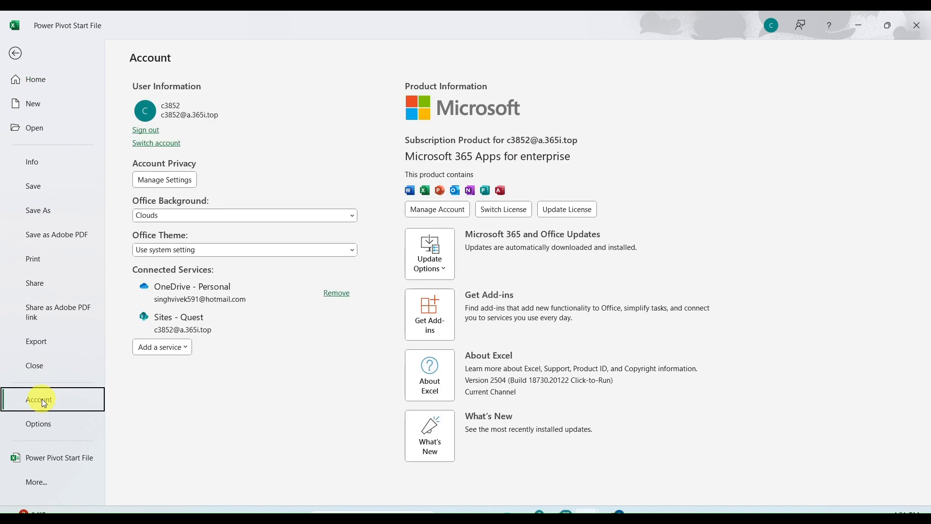
{"action": "left_click", "coordinate": [39, 424]}
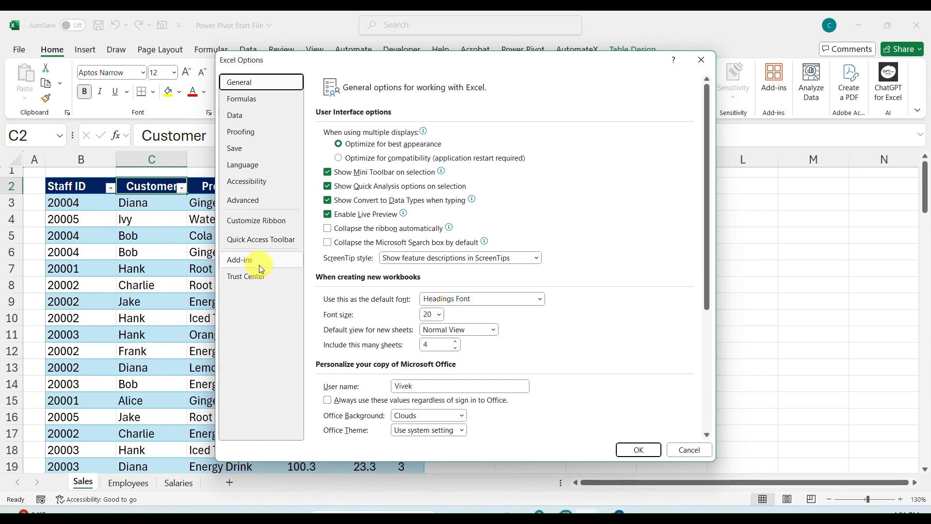
{"action": "left_click", "coordinate": [261, 266]}
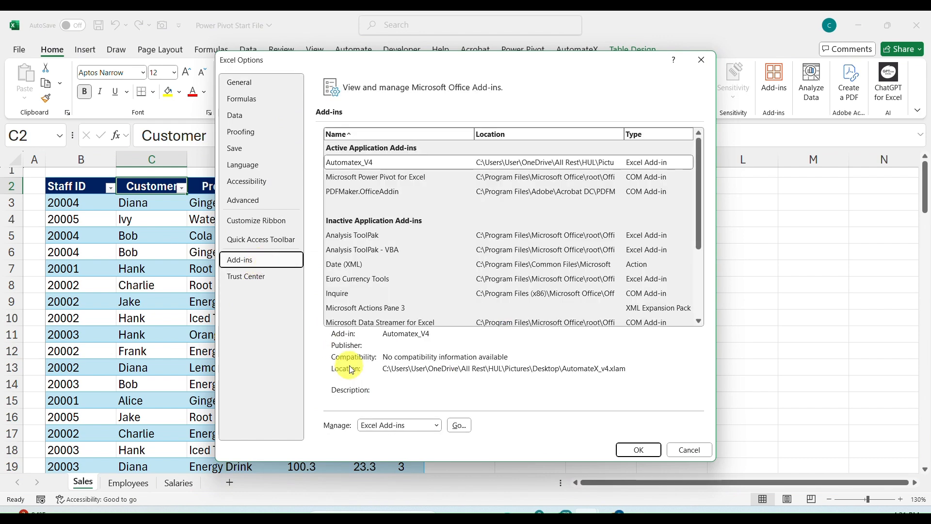
{"action": "left_click", "coordinate": [390, 426]}
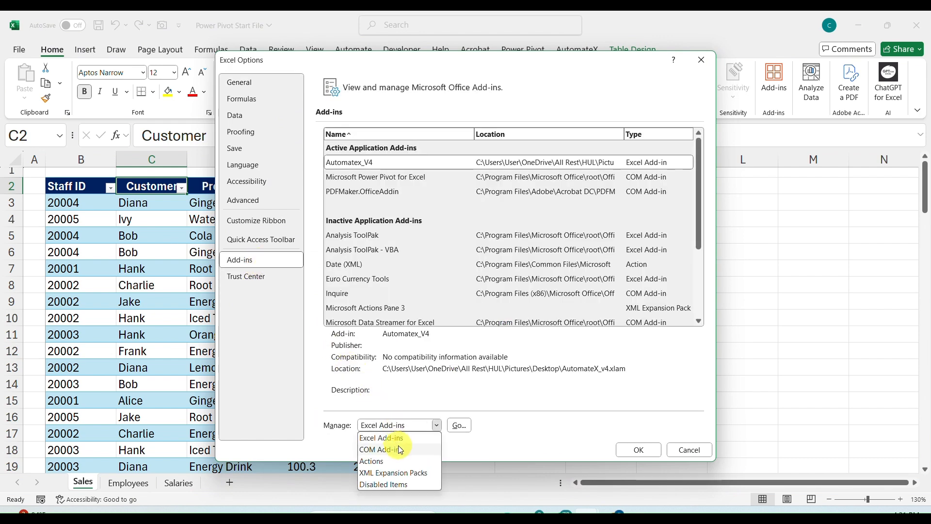
{"action": "left_click", "coordinate": [401, 446]}
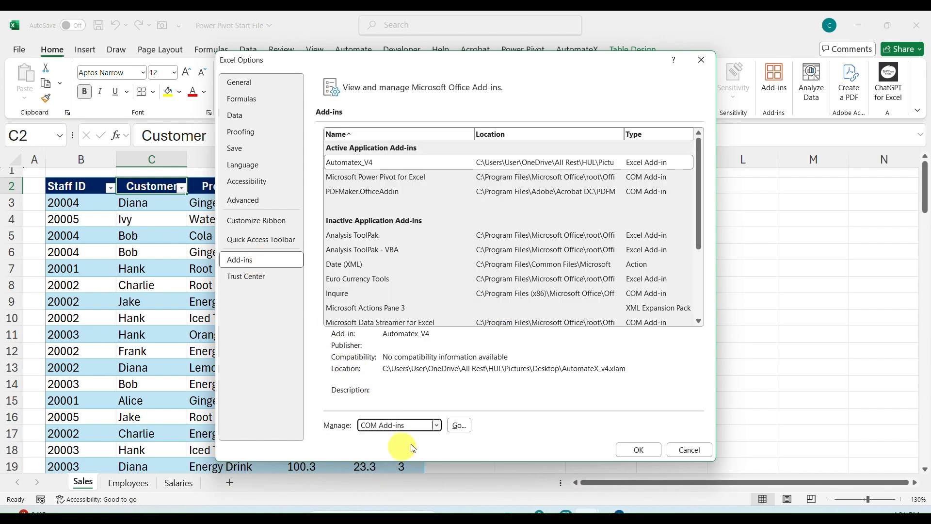
{"action": "left_click", "coordinate": [459, 427]}
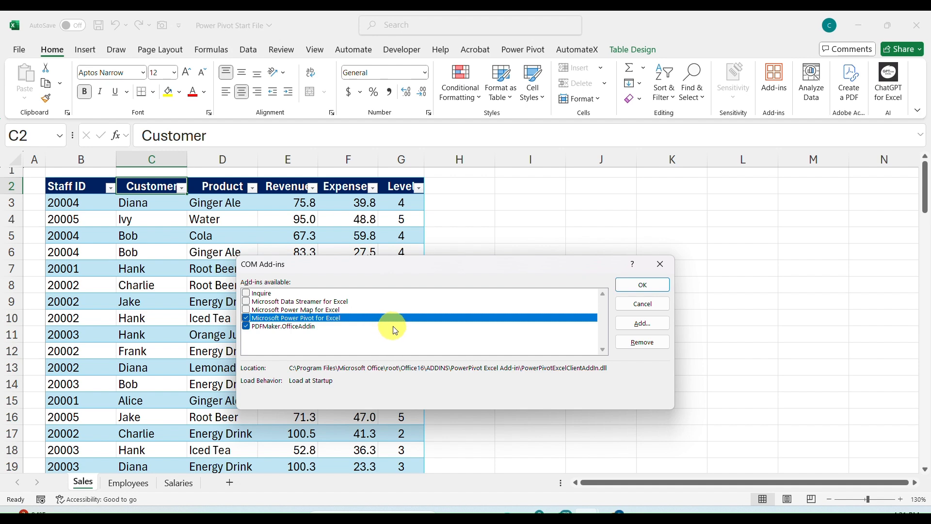
{"action": "left_click", "coordinate": [651, 266]}
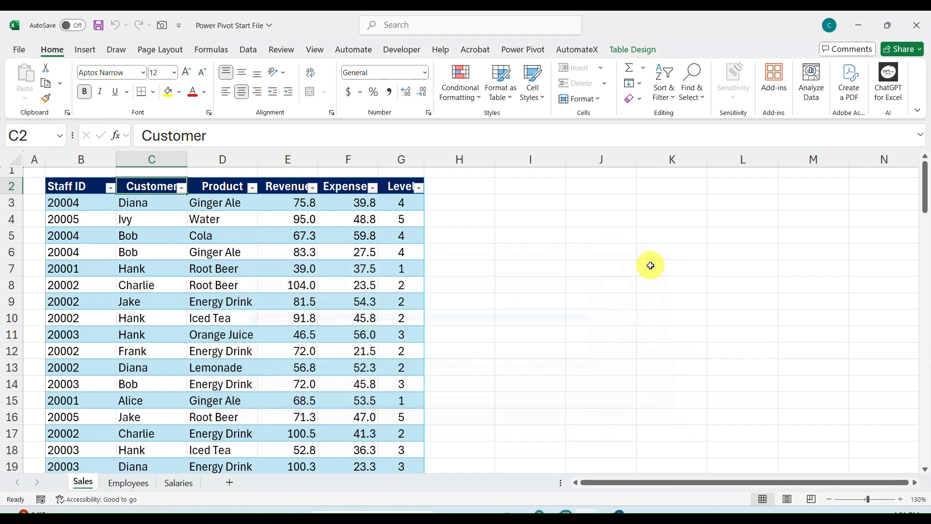
Display the Power Pivot commands and select cell D7 inside the Sales table.
{"action": "left_click", "coordinate": [521, 50]}
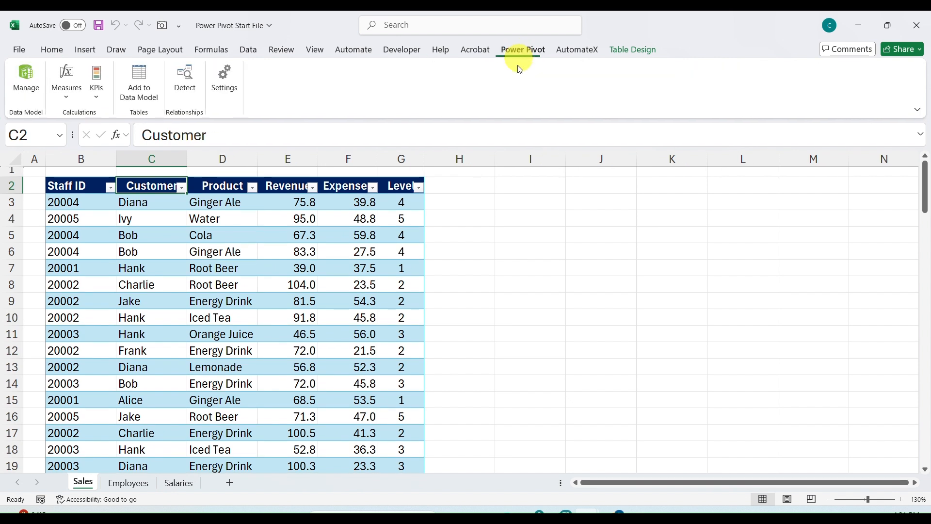
{"action": "left_click", "coordinate": [477, 300]}
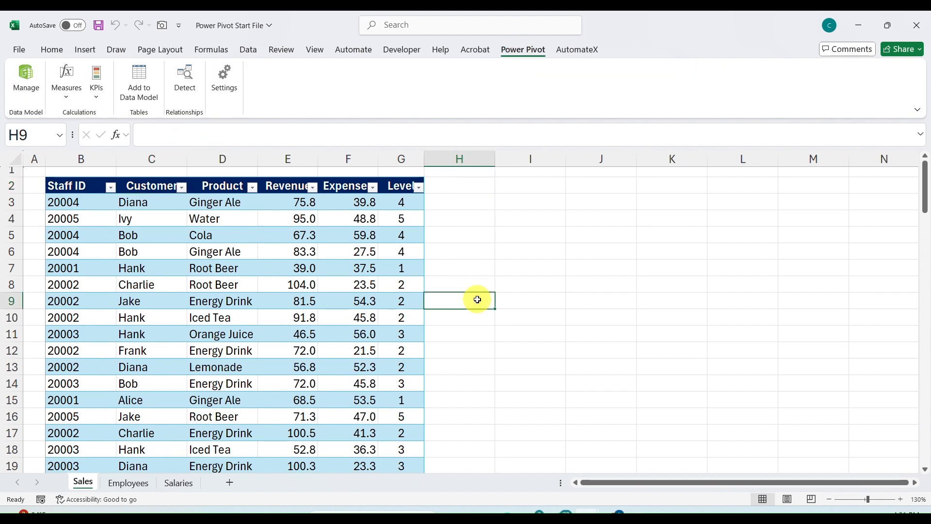
{"action": "key", "text": "Left"}
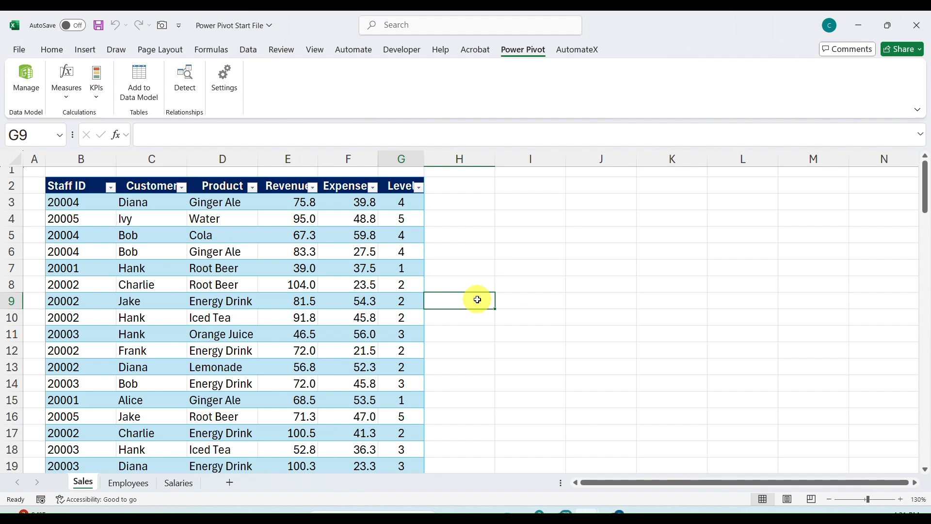
{"action": "key", "text": "ctrl+Left"}
{"action": "key", "text": "ctrl+Up"}
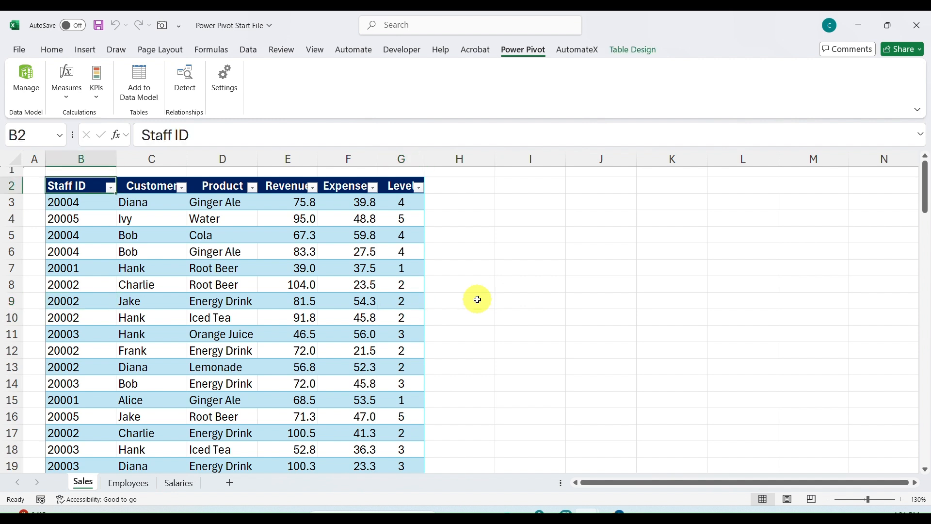
{"action": "key", "text": "Down"}
{"action": "key", "text": "Down"}
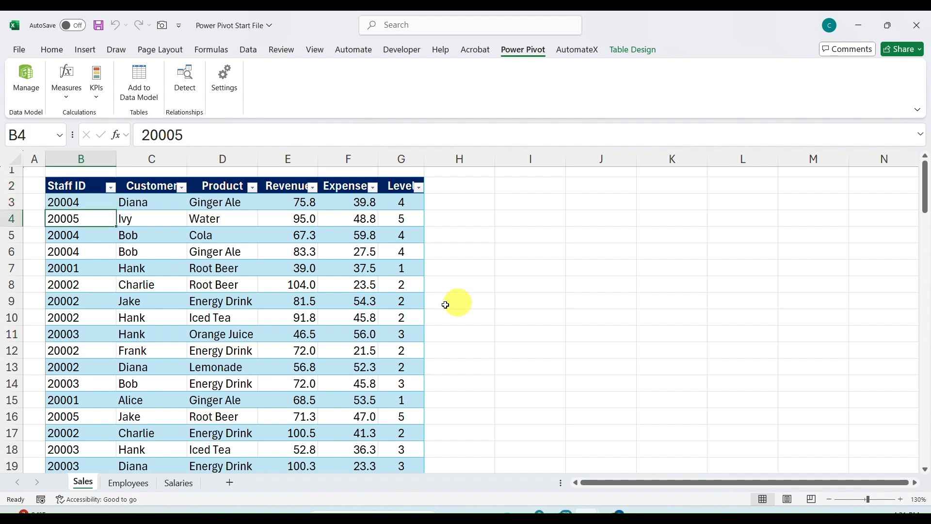
{"action": "left_click", "coordinate": [226, 270]}
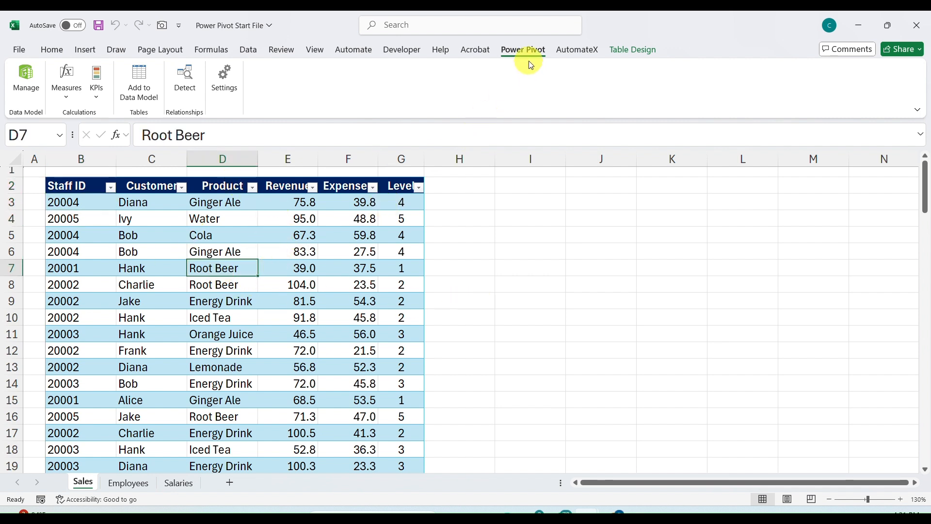
Add the Sales table and the Employees table to the Power Pivot data model.
{"action": "left_click", "coordinate": [136, 88]}
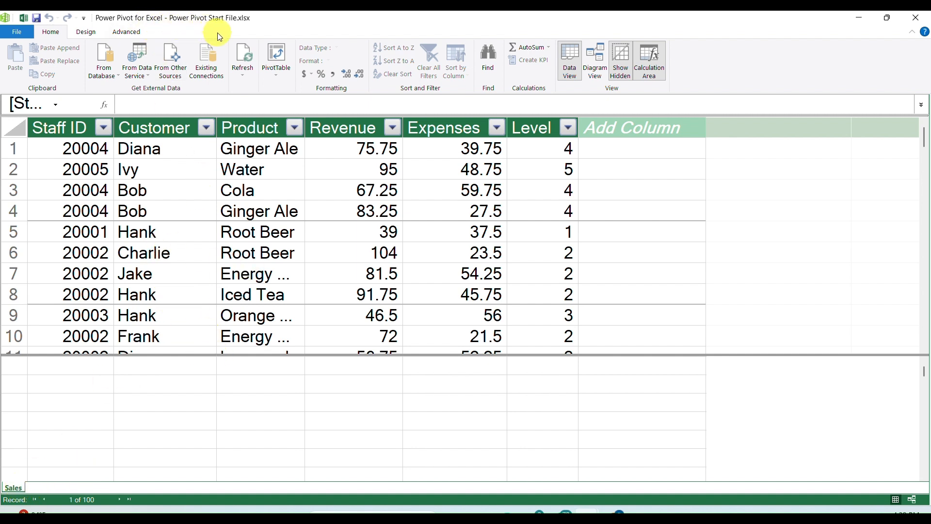
{"action": "key", "text": "alt+Tab"}
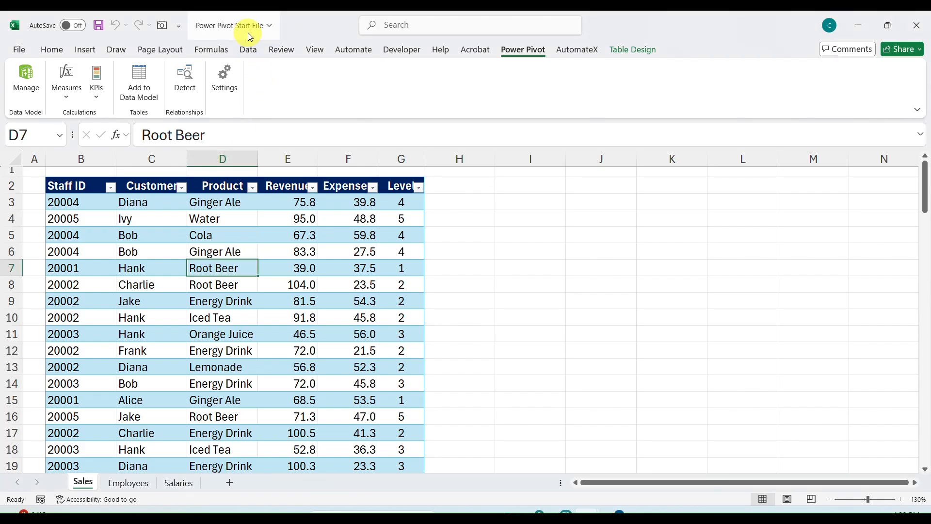
{"action": "left_click", "coordinate": [125, 485]}
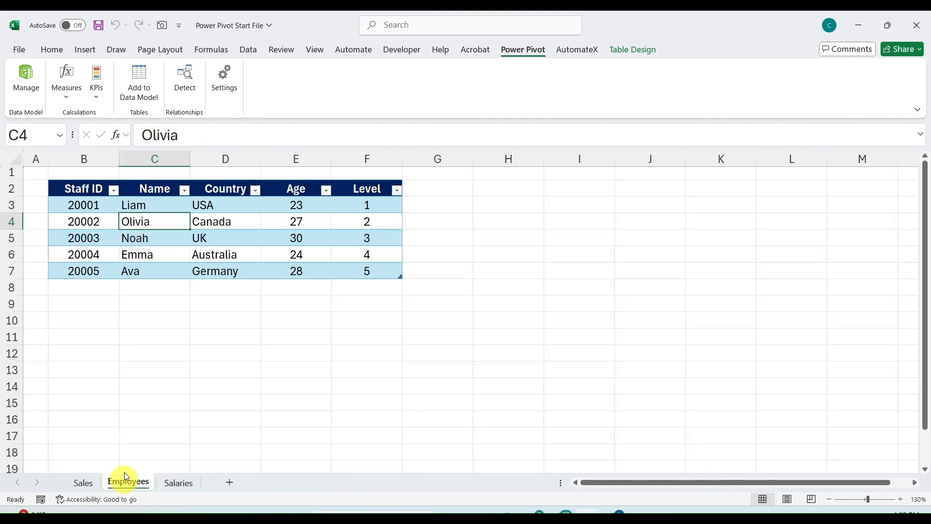
{"action": "left_click", "coordinate": [148, 257]}
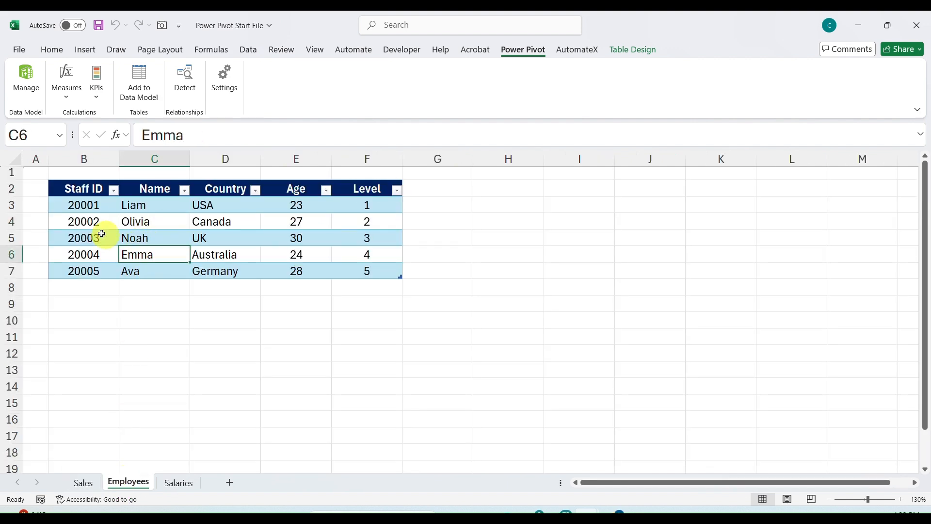
{"action": "left_click", "coordinate": [213, 233]}
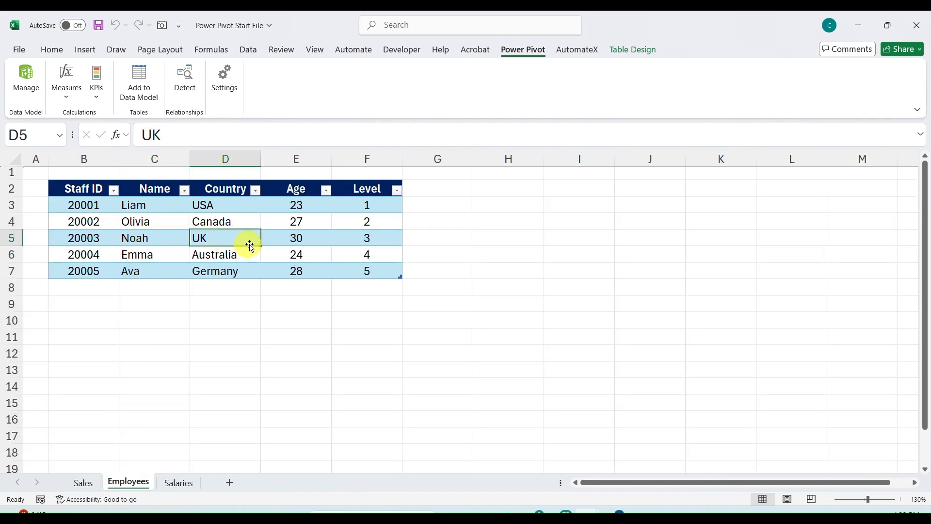
{"action": "left_click", "coordinate": [137, 87]}
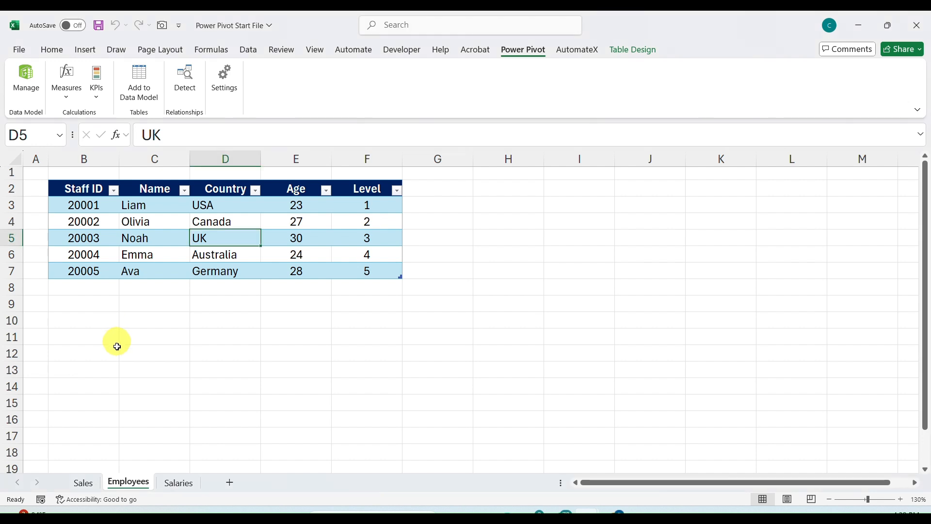
Add the table on the Salaries sheet to the Power Pivot data model.
{"action": "left_click", "coordinate": [179, 482]}
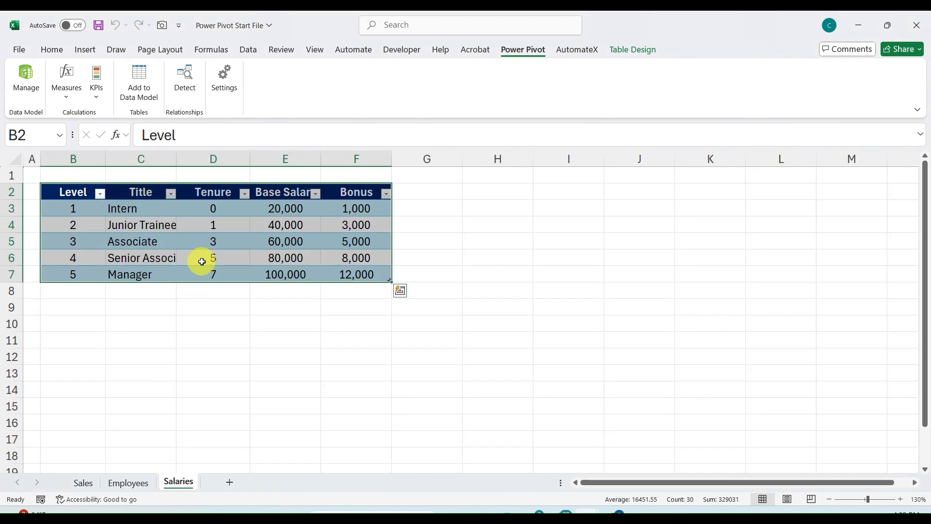
{"action": "left_click", "coordinate": [196, 223]}
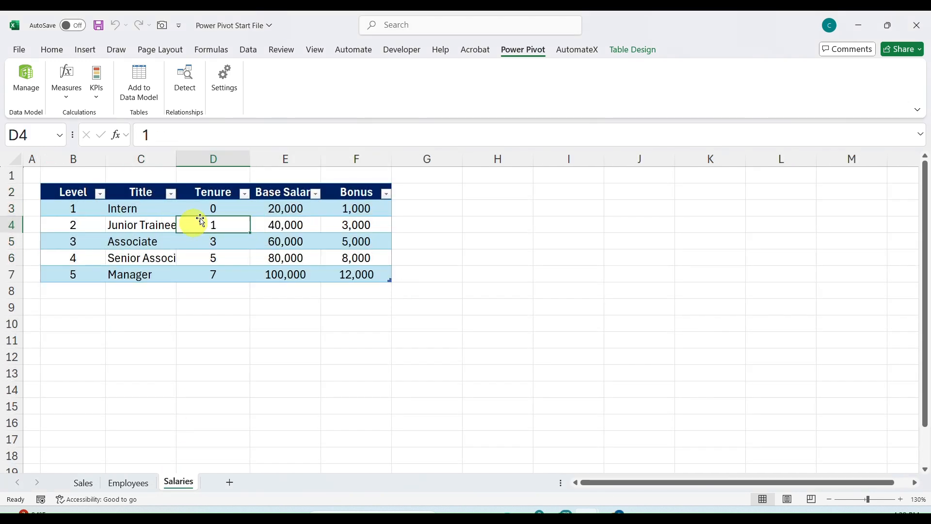
{"action": "left_click", "coordinate": [136, 88]}
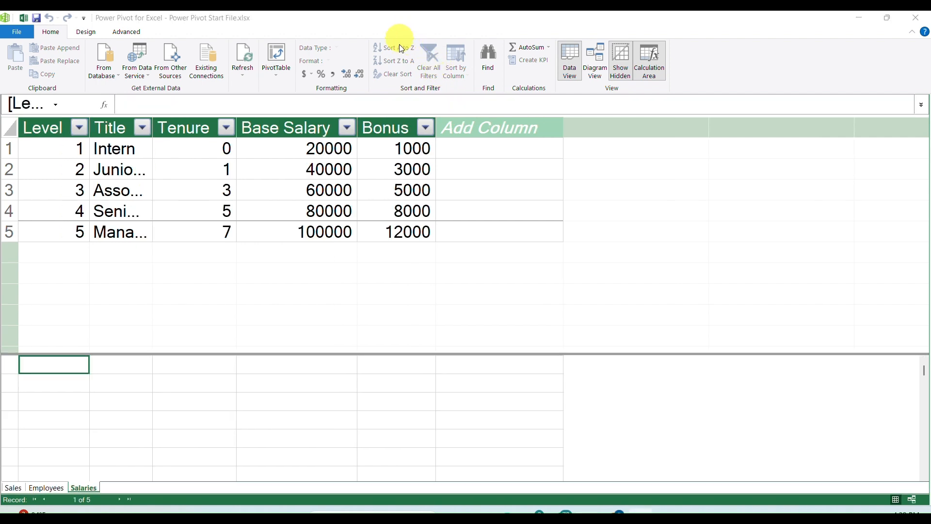
Review the loaded Sales, Employees and Salaries tables in the data model's data view.
{"action": "left_click", "coordinate": [309, 214]}
{"action": "key", "text": "Left"}
{"action": "key", "text": "Left"}
{"action": "key", "text": "Left"}
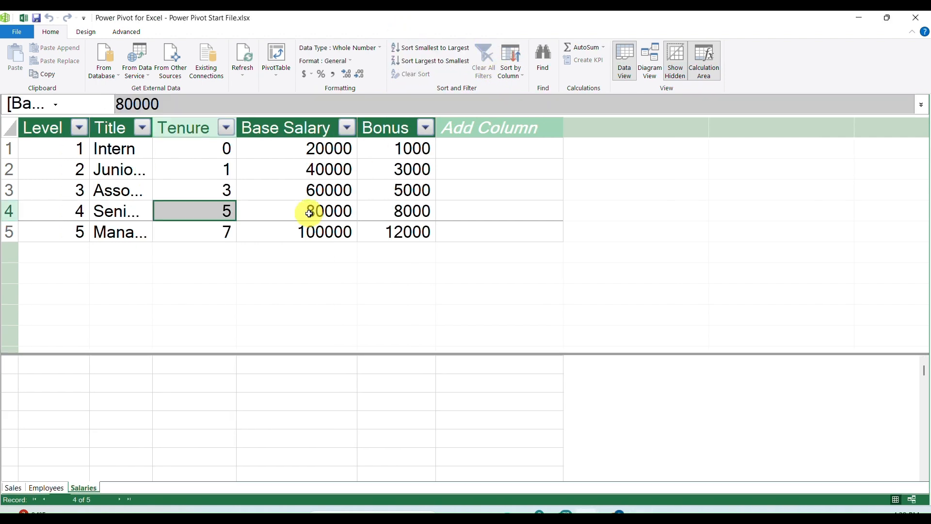
{"action": "key", "text": "Down"}
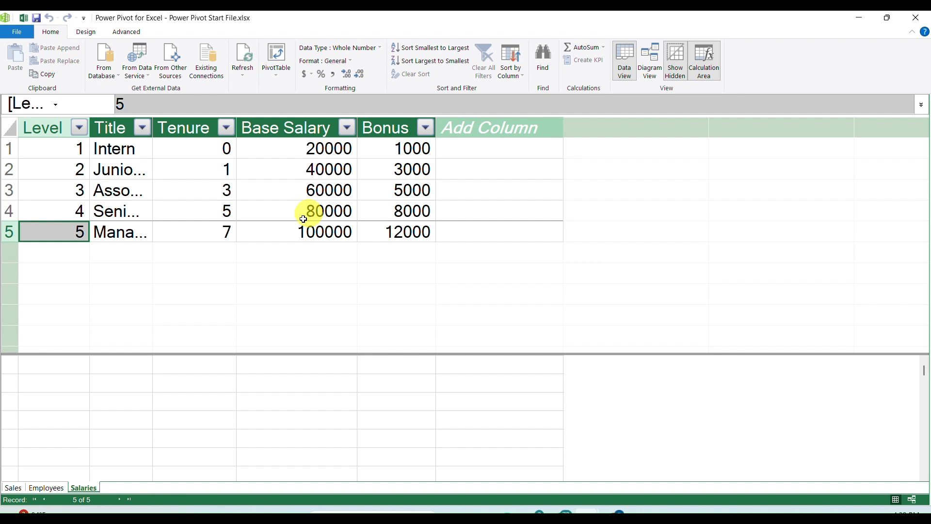
{"action": "left_click", "coordinate": [15, 490]}
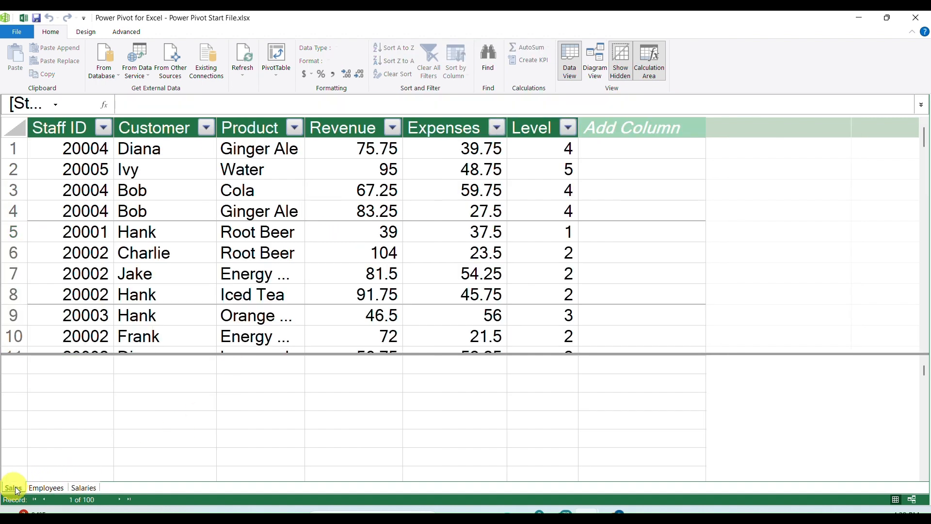
{"action": "left_click", "coordinate": [43, 489]}
{"action": "left_click", "coordinate": [82, 489]}
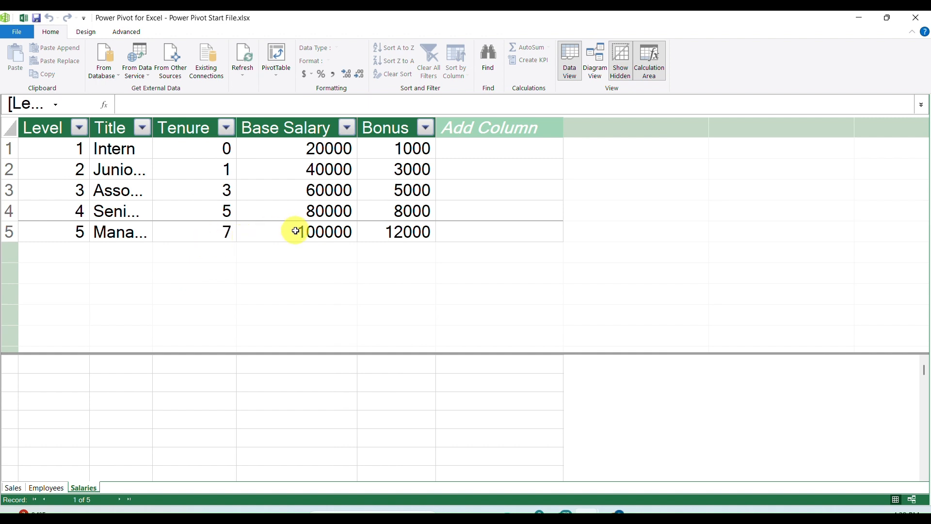
{"action": "left_click", "coordinate": [14, 490]}
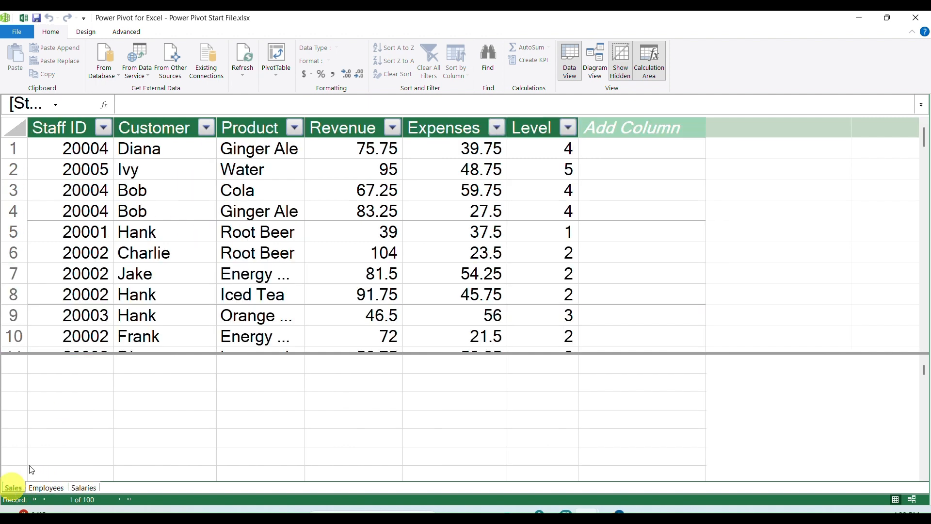
{"action": "left_click", "coordinate": [245, 224]}
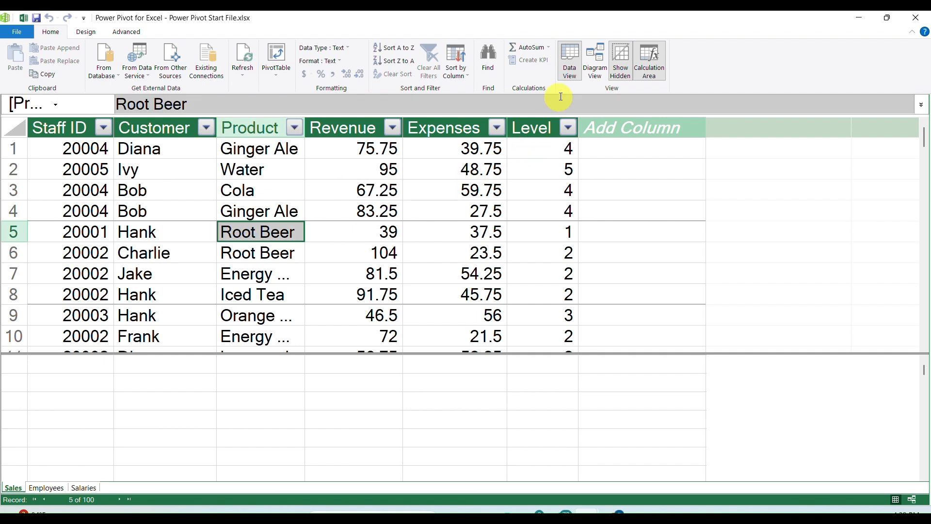
Show the data model as a diagram and place the Employees table between Sales and Salaries, slightly lower than both.
{"action": "left_click", "coordinate": [591, 62]}
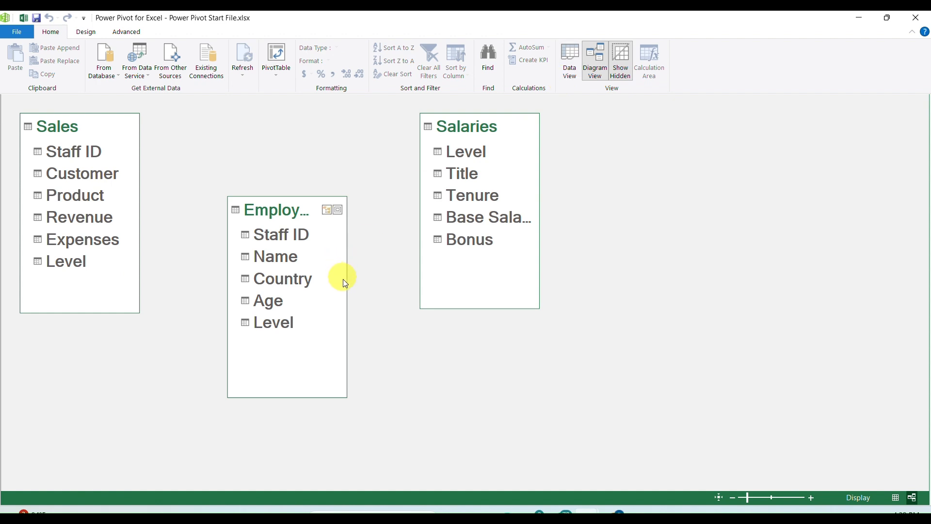
{"action": "mouse_move", "coordinate": [310, 207]}
{"action": "left_mouse_down"}
{"action": "mouse_move", "coordinate": [311, 154]}
{"action": "mouse_move", "coordinate": [291, 163]}
{"action": "mouse_move", "coordinate": [297, 141]}
{"action": "mouse_move", "coordinate": [340, 129]}
{"action": "mouse_move", "coordinate": [267, 115]}
{"action": "mouse_move", "coordinate": [314, 119]}
{"action": "left_mouse_up"}
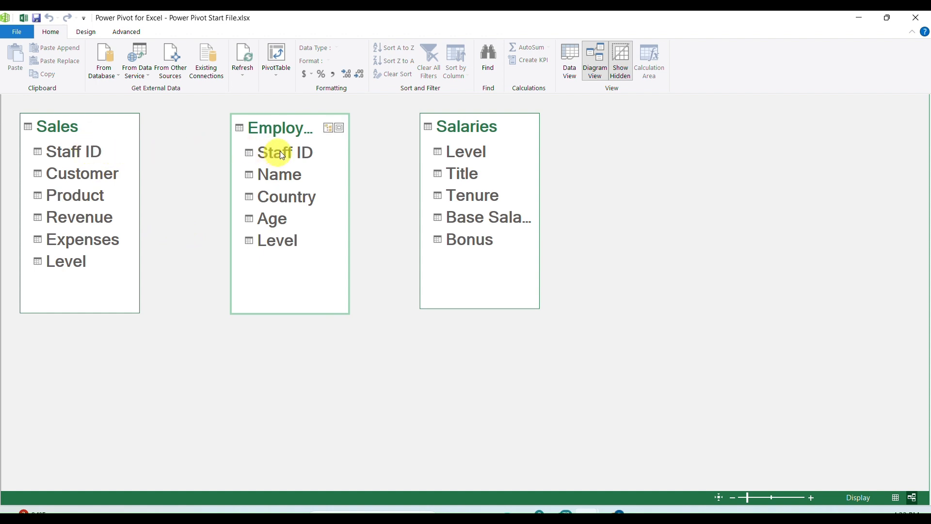
{"action": "left_click_drag", "start_coordinate": [308, 132], "coordinate": [312, 196]}
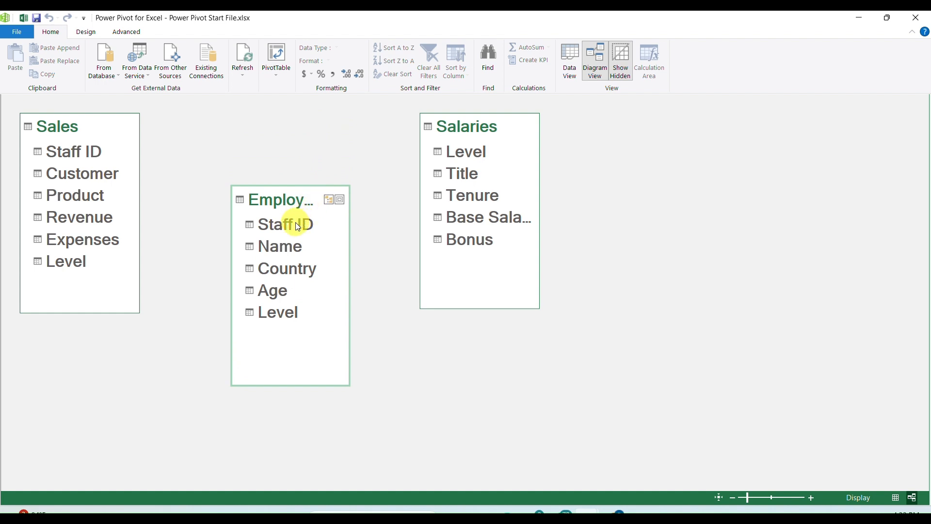
Relate Employees to Sales through Staff ID, and Salaries to Employees through Level.
{"action": "left_click_drag", "start_coordinate": [297, 226], "coordinate": [84, 151]}
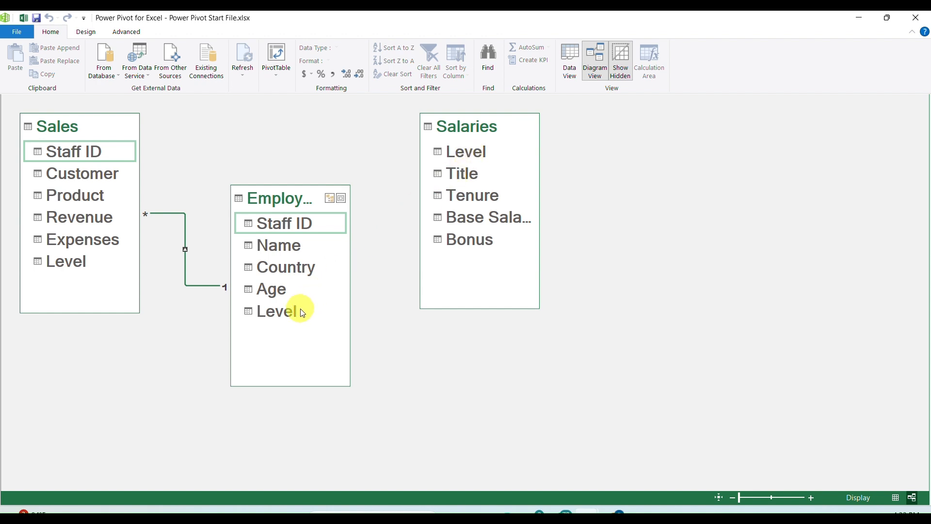
{"action": "left_click_drag", "start_coordinate": [446, 154], "coordinate": [293, 313]}
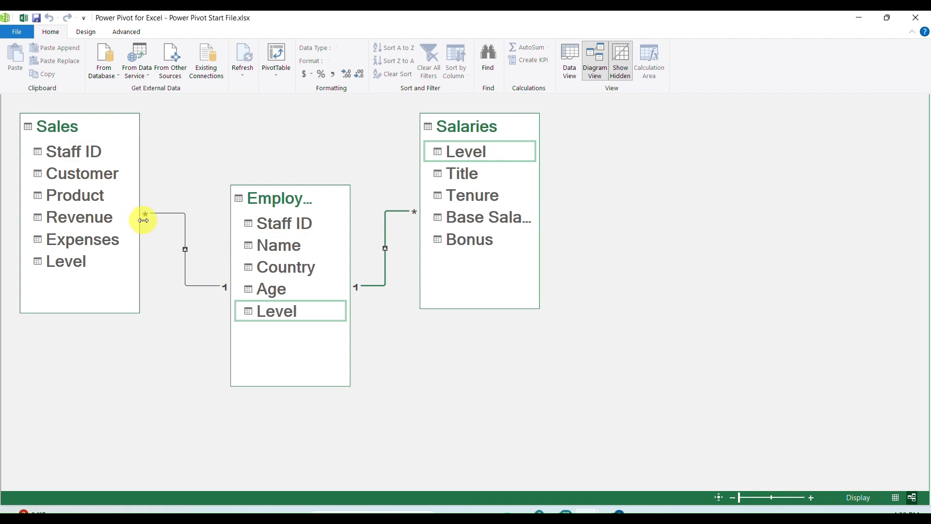
Return to the Excel workbook and copy Staff ID 20002 from cell B4 of the Employees sheet.
{"action": "key", "text": "alt+Tab"}
{"action": "key", "text": "alt+Tab"}
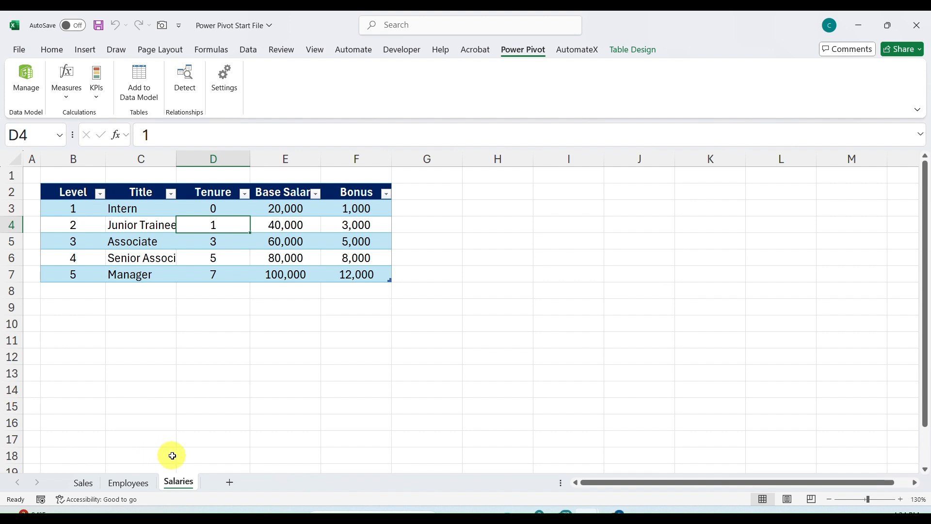
{"action": "left_click", "coordinate": [129, 483]}
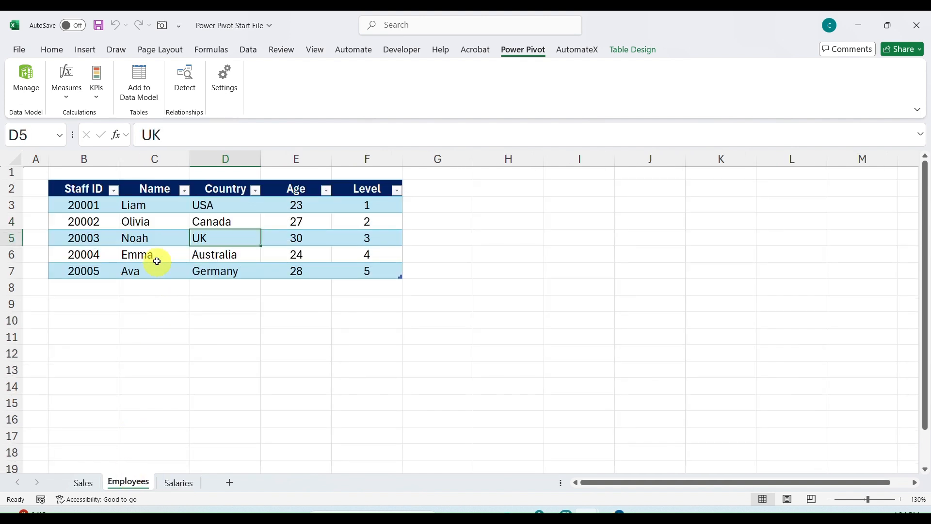
{"action": "left_click", "coordinate": [154, 222]}
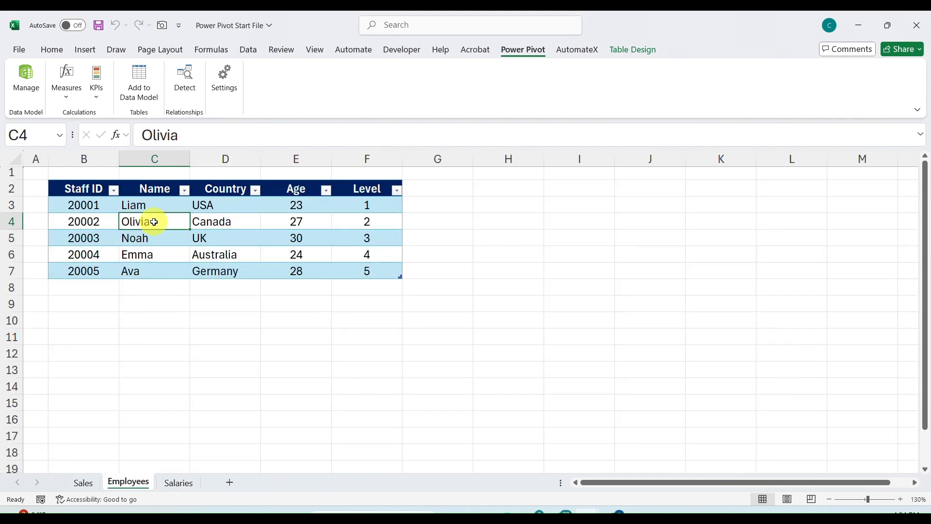
{"action": "key", "text": "Left"}
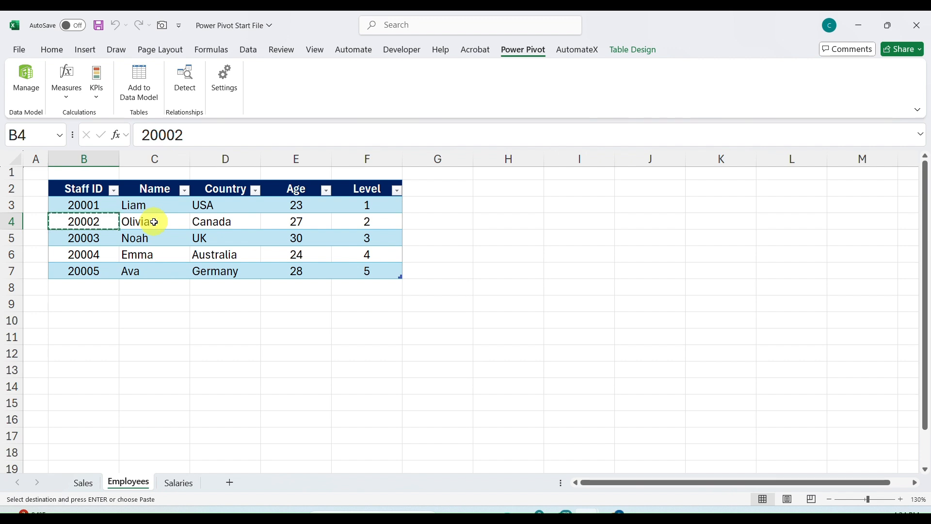
Search the Sales sheet for Staff ID 20002, undoing the stray paste in D8, and step through several matches.
{"action": "left_click", "coordinate": [83, 482]}
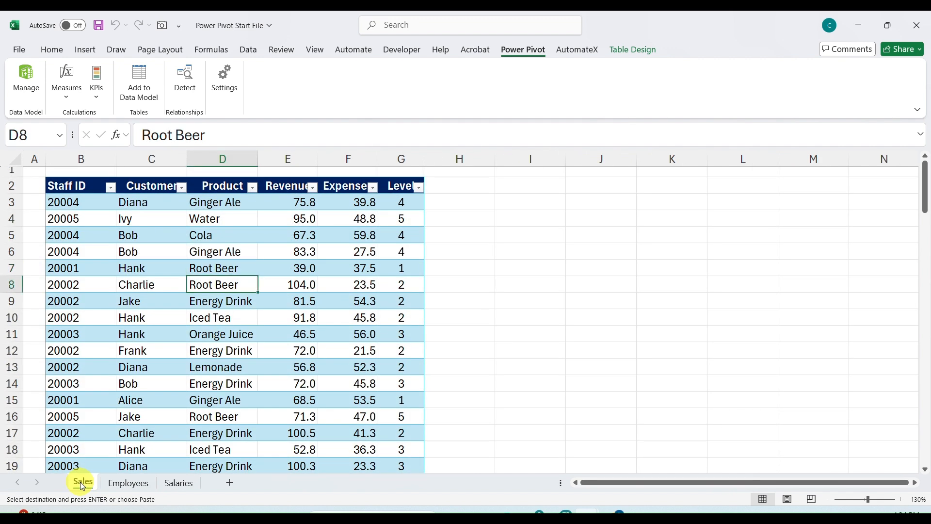
{"action": "key", "text": "ctrl+f"}
{"action": "type", "text": "20002"}
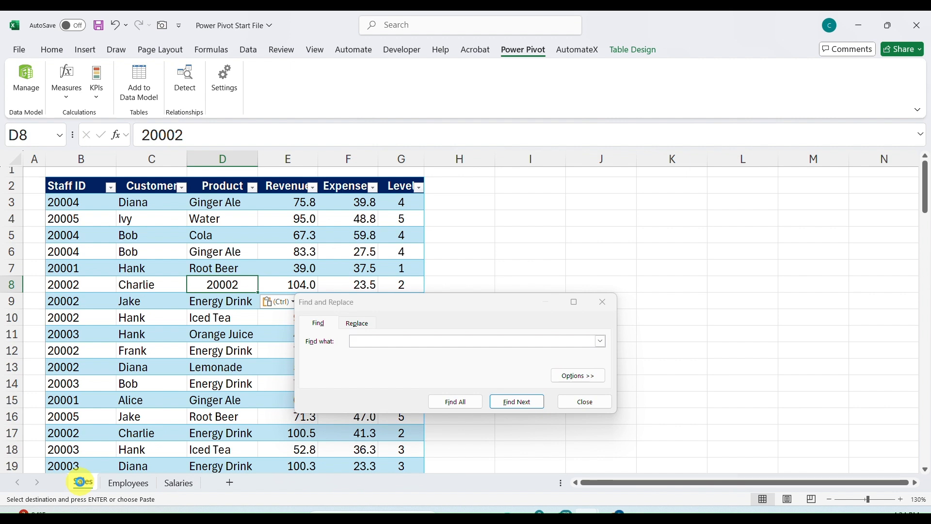
{"action": "key", "text": "ctrl+z"}
{"action": "left_click", "coordinate": [406, 338]}
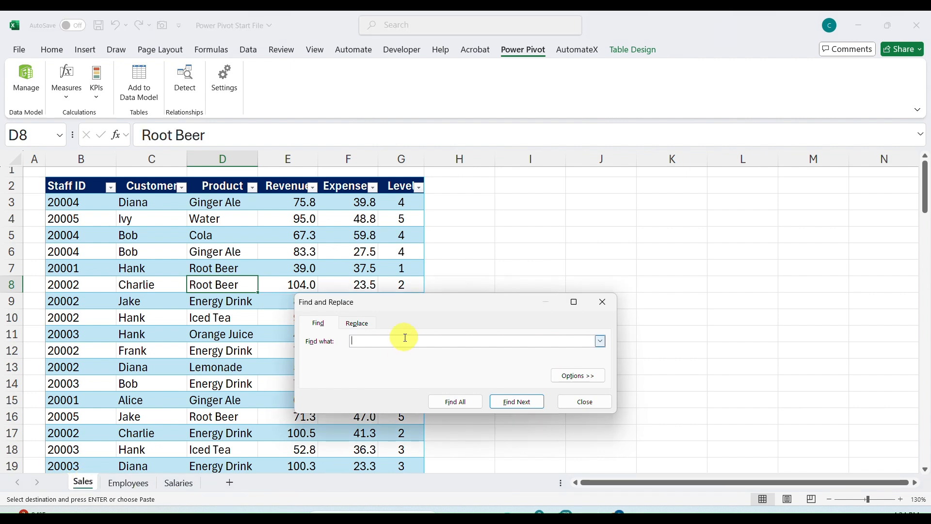
{"action": "left_click", "coordinate": [513, 405]}
{"action": "left_click", "coordinate": [514, 407]}
{"action": "left_click", "coordinate": [515, 407]}
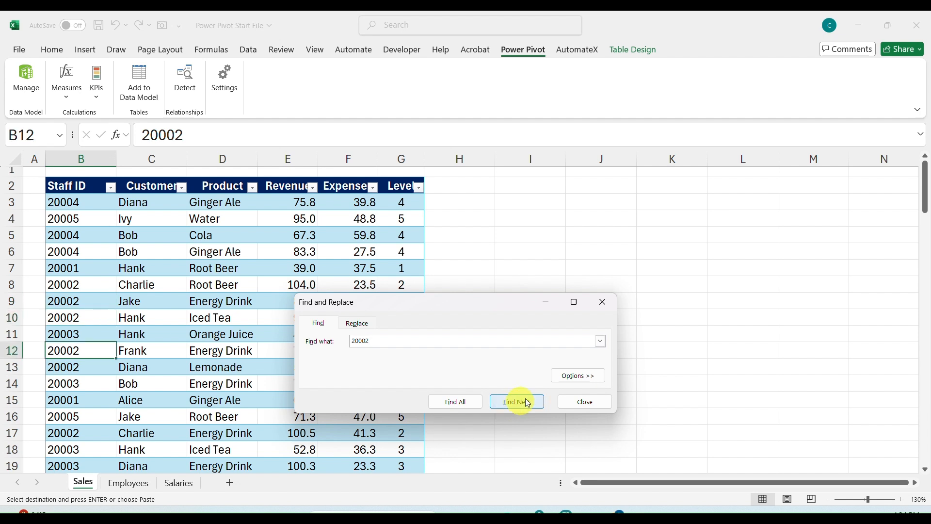
{"action": "left_click", "coordinate": [596, 404]}
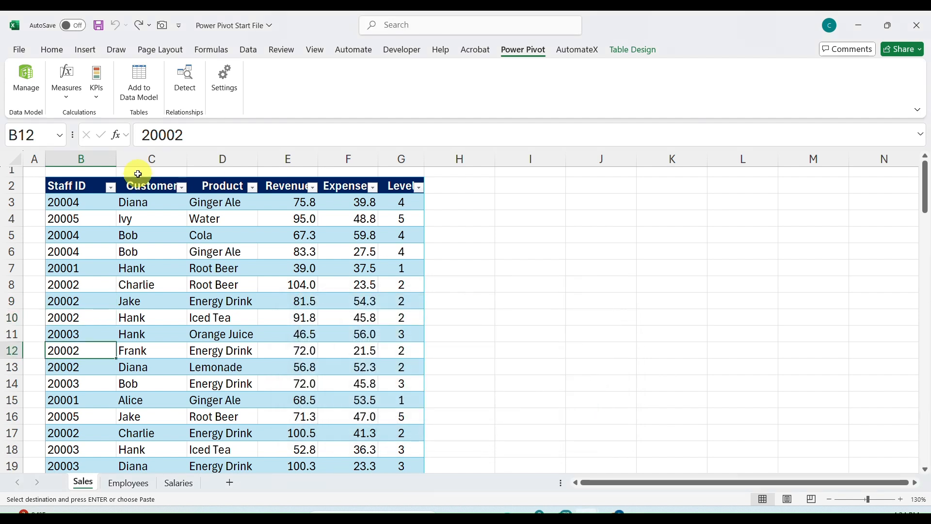
Filter the Sales table to show only the rows with Staff ID 20002.
{"action": "left_click", "coordinate": [113, 189]}
{"action": "left_click", "coordinate": [48, 355]}
{"action": "left_click", "coordinate": [55, 348]}
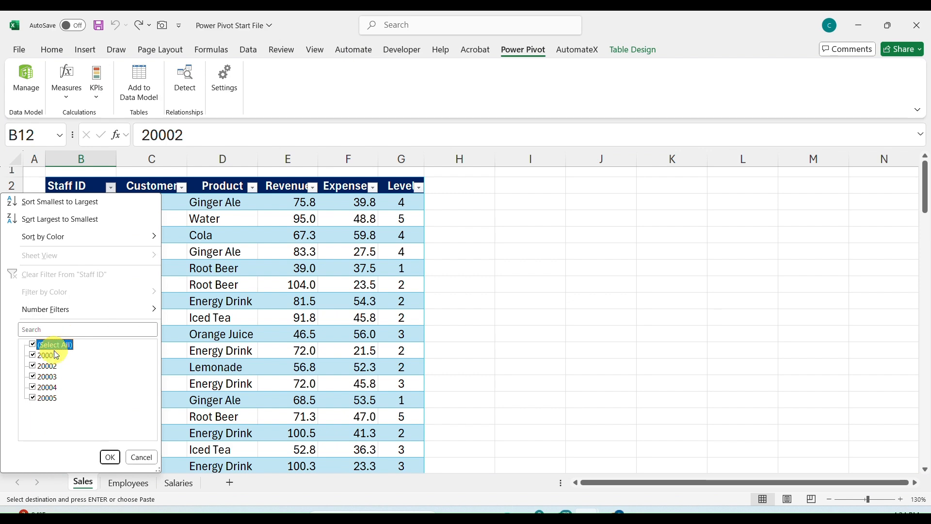
{"action": "key", "text": "Down"}
{"action": "key", "text": "Down"}
{"action": "key", "text": "space"}
{"action": "key", "text": "Return"}
Go through the filtered Staff ID entries and turn off filtering for the Sales table.
{"action": "key", "text": "ctrl+Up"}
{"action": "key", "text": "Down"}
{"action": "key", "text": "ctrl+shift+Down"}
{"action": "key", "text": "ctrl+shift+Up"}
{"action": "key", "text": "ctrl+Up"}
{"action": "key", "text": "ctrl+shift+l"}
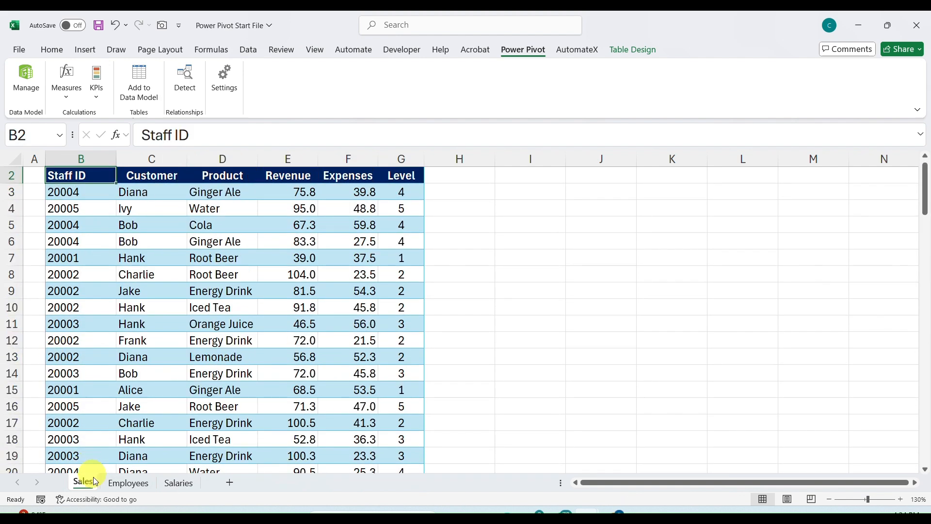
Compare the Staff ID column on the Employees sheet with the one on the Sales sheet.
{"action": "left_click", "coordinate": [133, 485]}
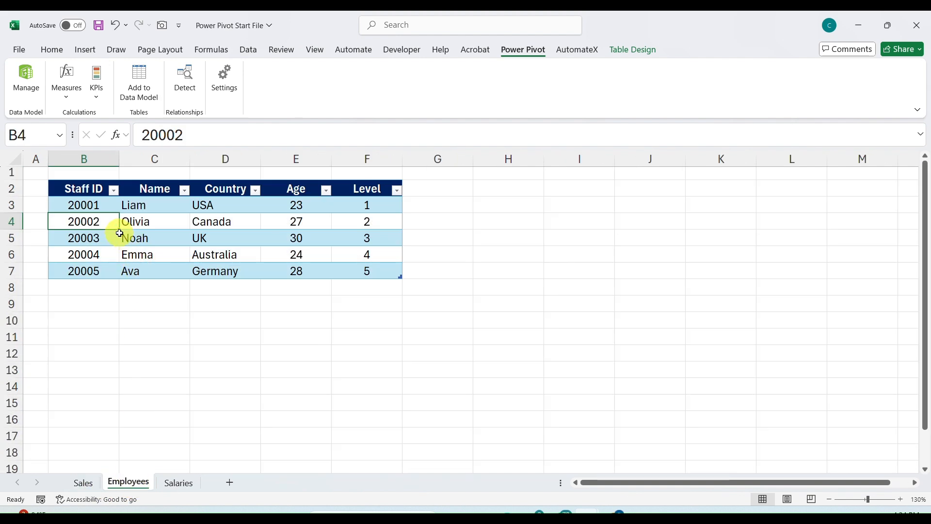
{"action": "left_click", "coordinate": [83, 483]}
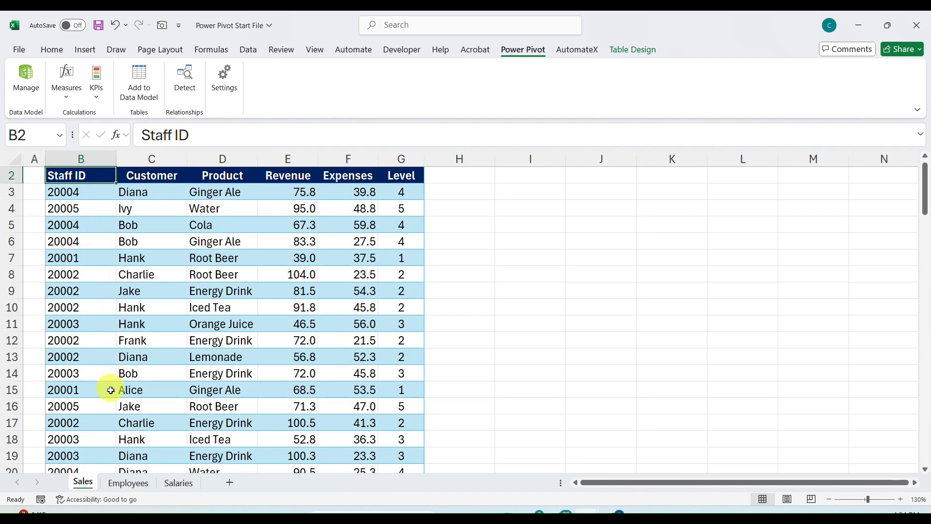
Switch to the Power Pivot window and create a PivotTable from the data model on a new worksheet.
{"action": "key", "text": "alt+Tab"}
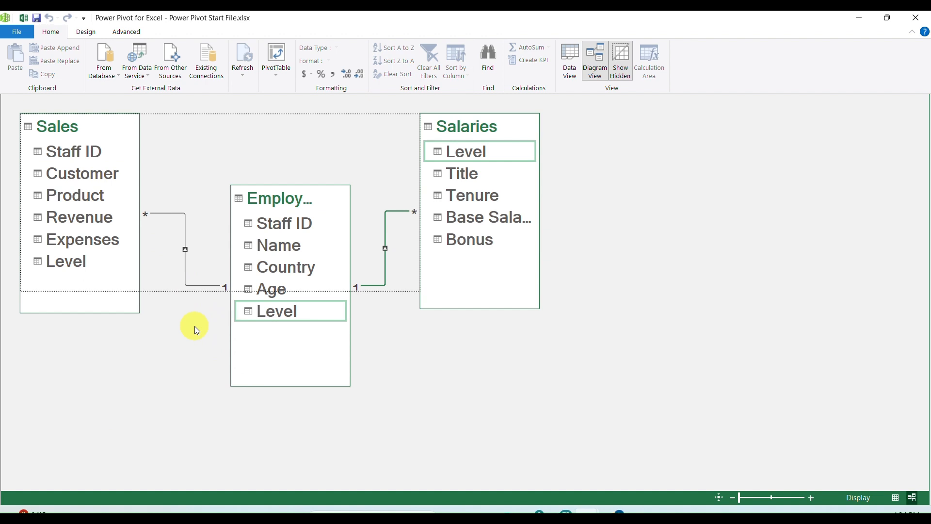
{"action": "left_click", "coordinate": [277, 54]}
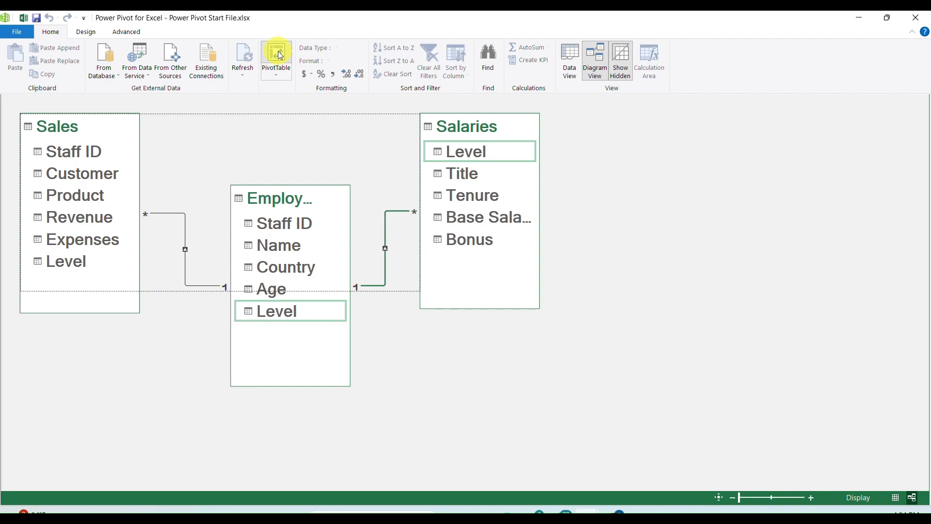
{"action": "left_click", "coordinate": [515, 290]}
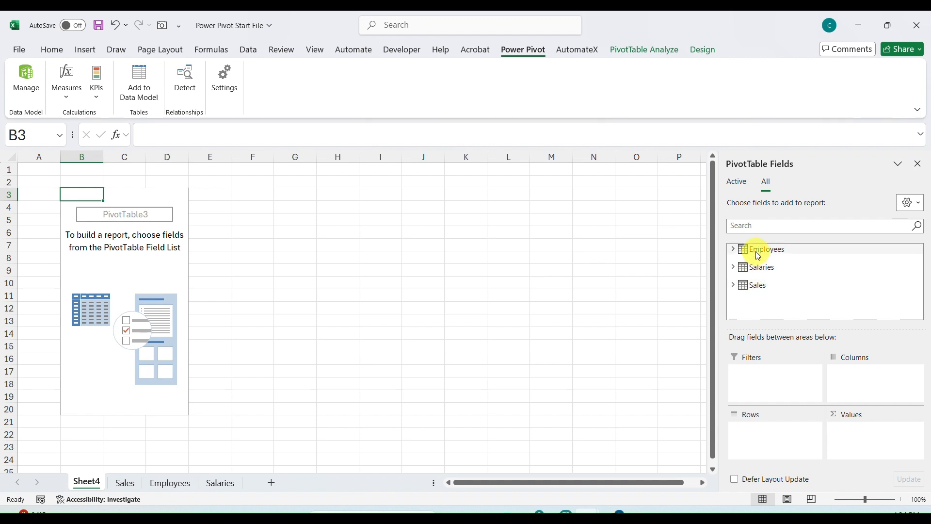
Add Staff ID from the Sales table as the PivotTable's rows and Revenue as its summed values.
{"action": "mouse_move", "coordinate": [750, 254]}
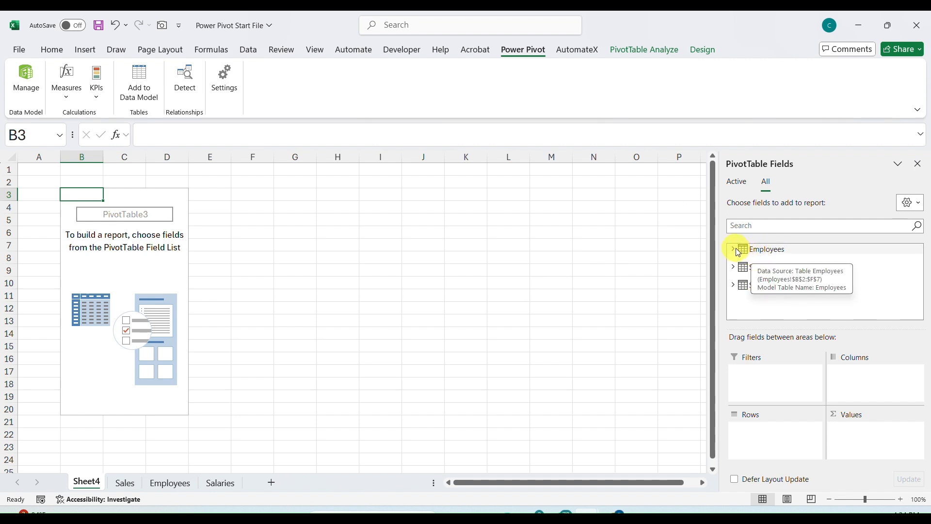
{"action": "left_click", "coordinate": [733, 249]}
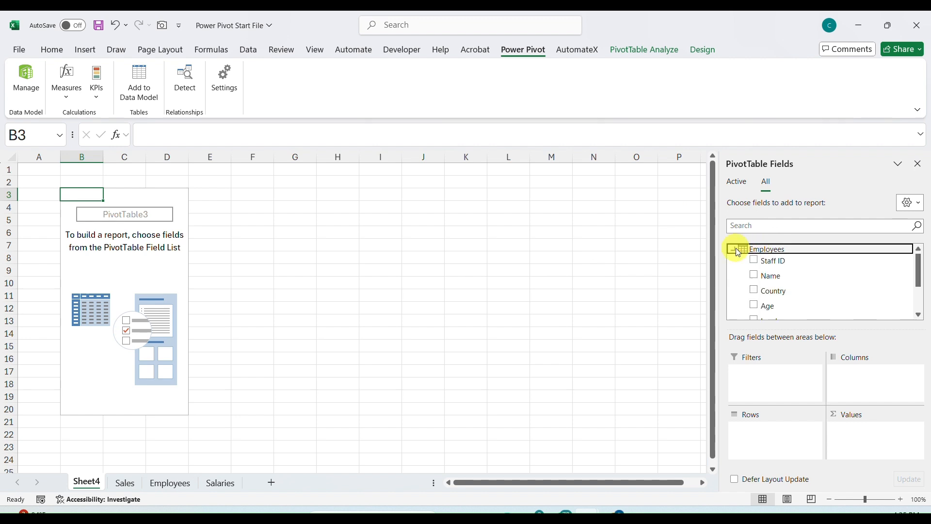
{"action": "left_click", "coordinate": [735, 249]}
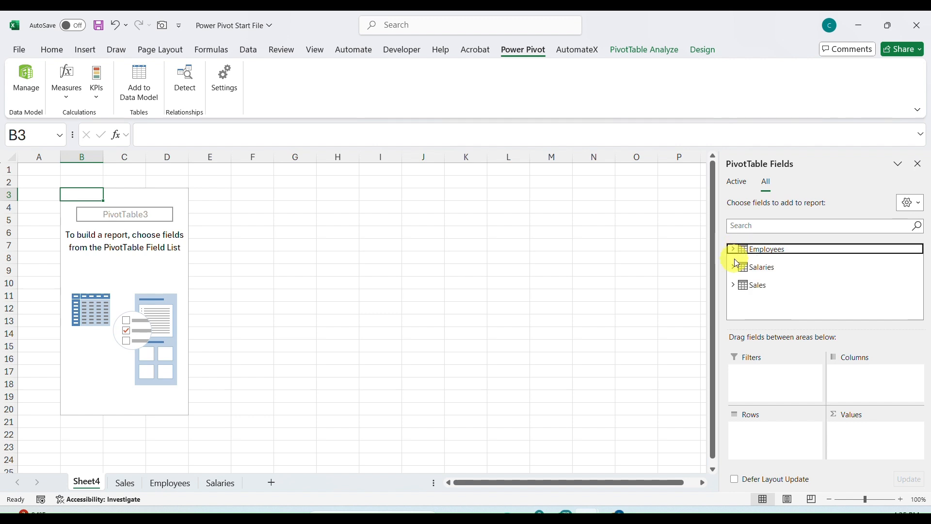
{"action": "left_click", "coordinate": [734, 267]}
{"action": "left_click", "coordinate": [734, 249]}
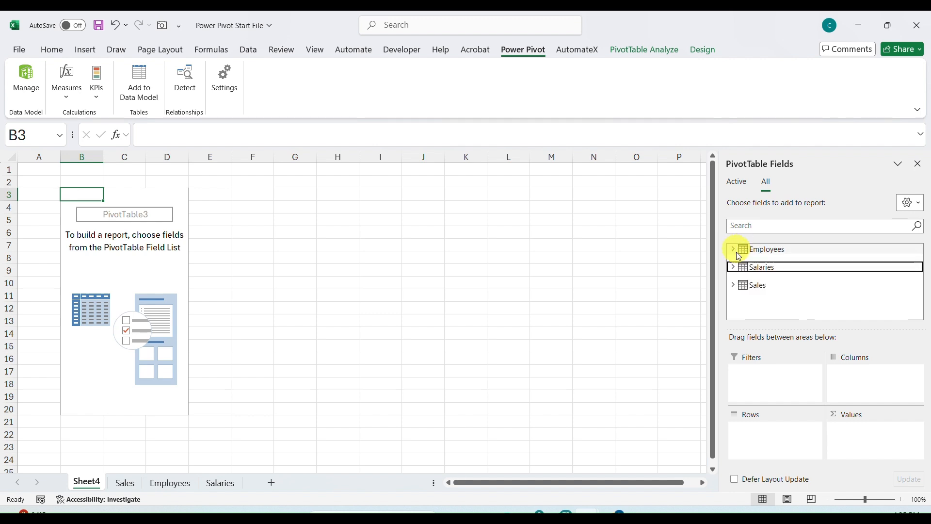
{"action": "left_click", "coordinate": [735, 285]}
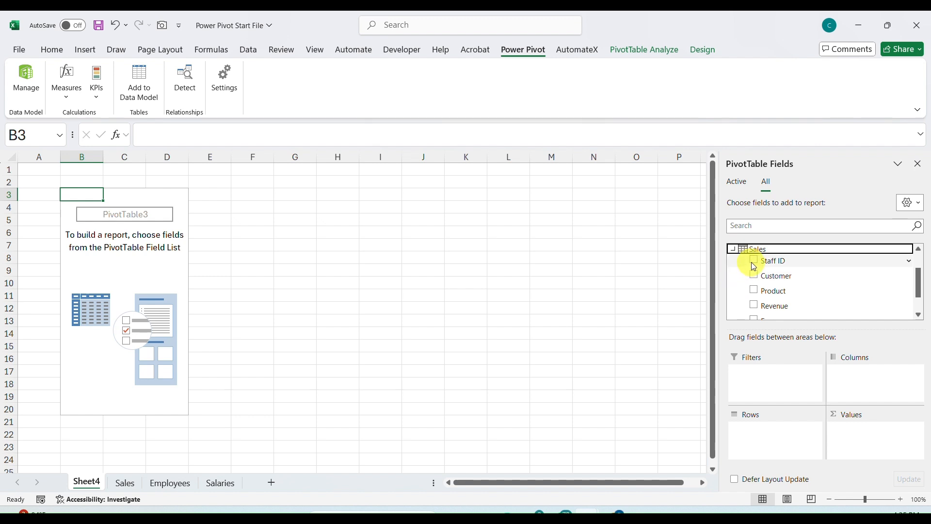
{"action": "left_click_drag", "start_coordinate": [774, 260], "coordinate": [786, 443]}
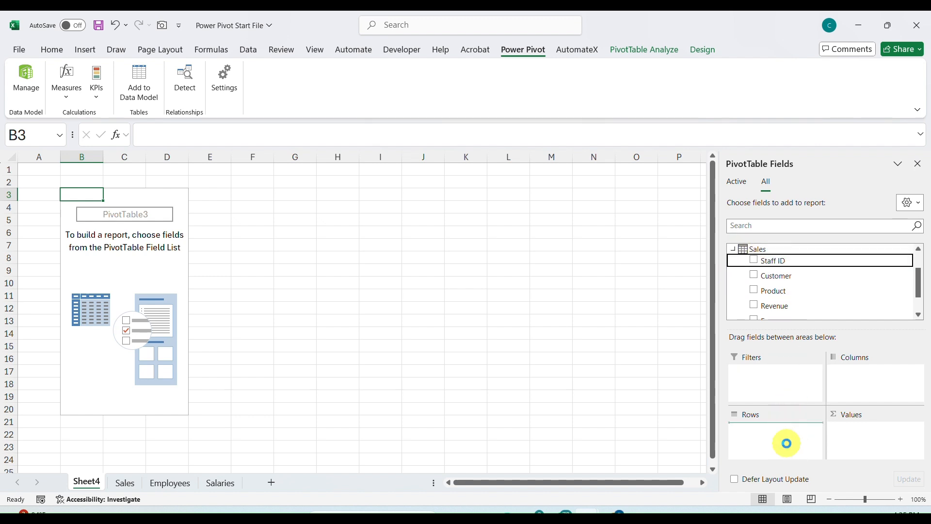
{"action": "left_click", "coordinate": [921, 315]}
{"action": "left_click_drag", "start_coordinate": [825, 297], "coordinate": [891, 440]}
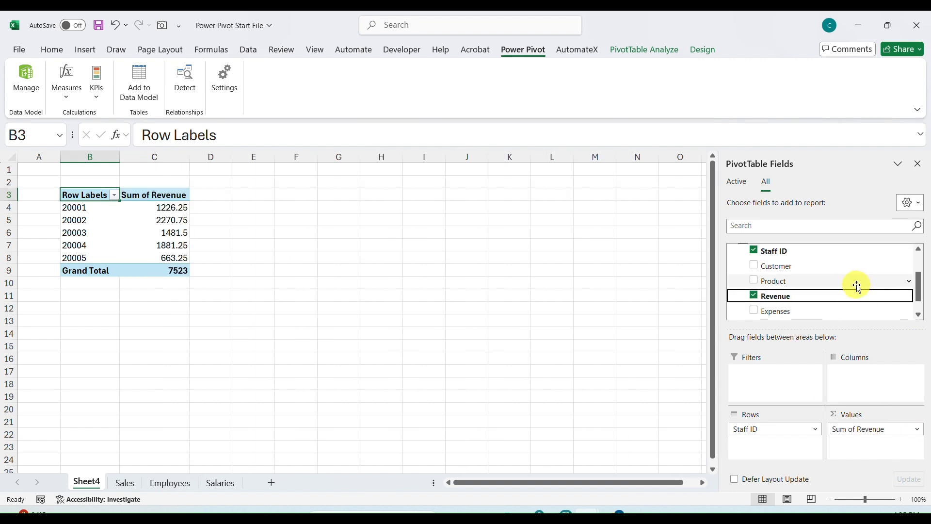
Add the Name field from the Employees table to the PivotTable's rows, below Staff ID.
{"action": "left_click_drag", "start_coordinate": [917, 285], "coordinate": [917, 269]}
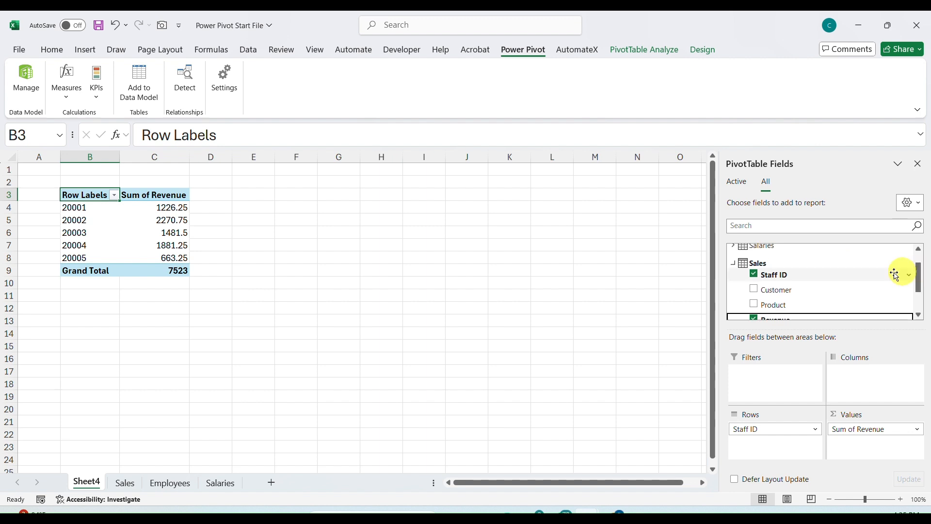
{"action": "left_click", "coordinate": [735, 265]}
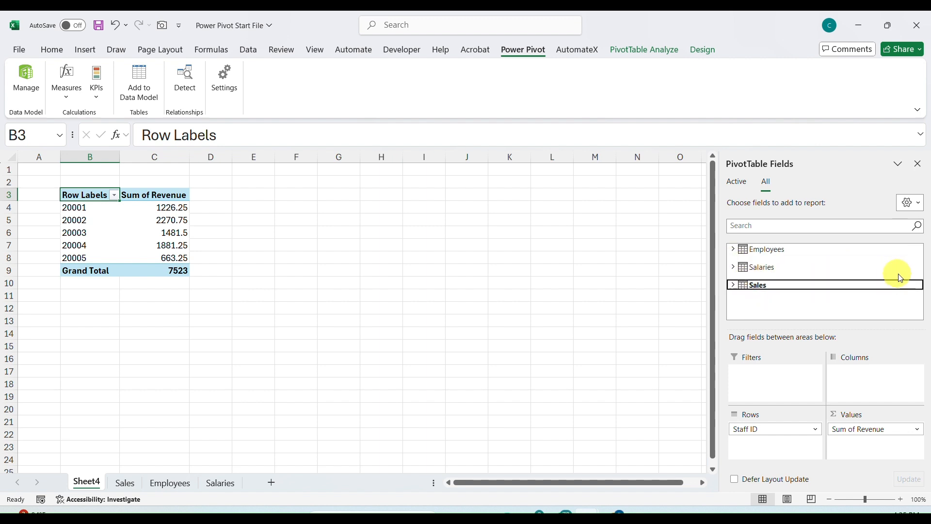
{"action": "left_click", "coordinate": [733, 250]}
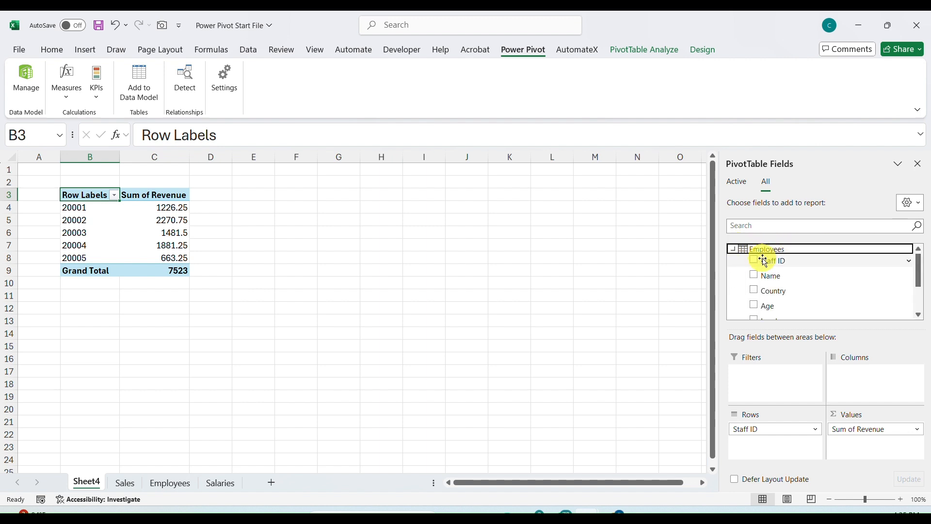
{"action": "left_click_drag", "start_coordinate": [774, 276], "coordinate": [774, 443]}
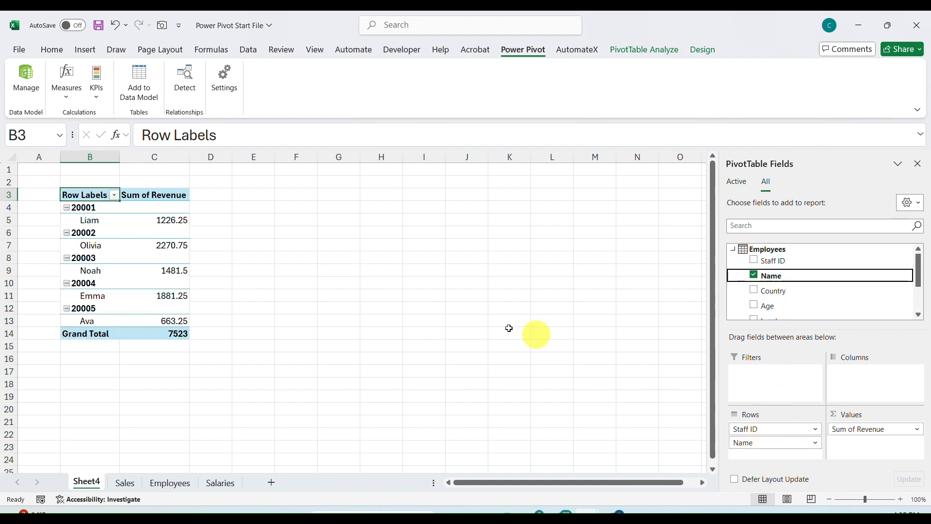
Sort the PivotTable's employee names by Sum of Revenue from largest to smallest.
{"action": "left_click", "coordinate": [167, 253]}
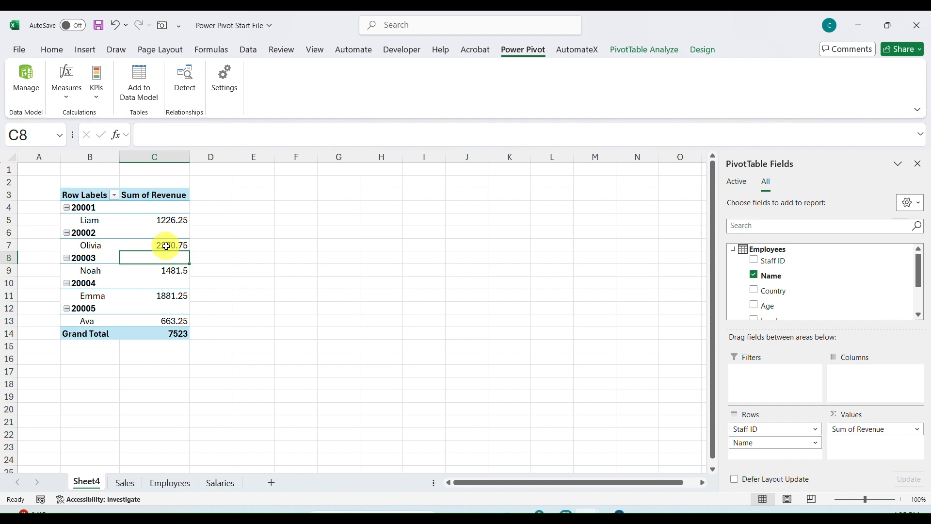
{"action": "right_click", "coordinate": [166, 247]}
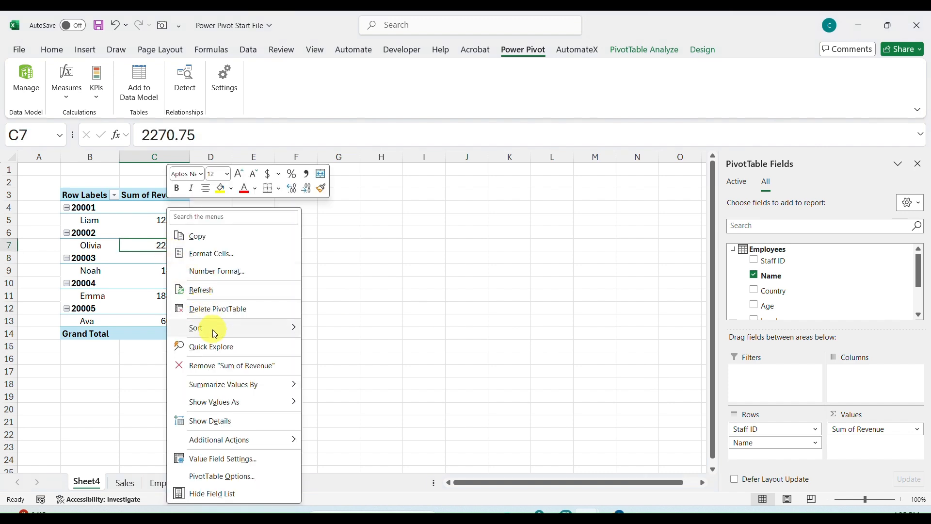
{"action": "mouse_move", "coordinate": [215, 333]}
{"action": "left_click", "coordinate": [339, 345]}
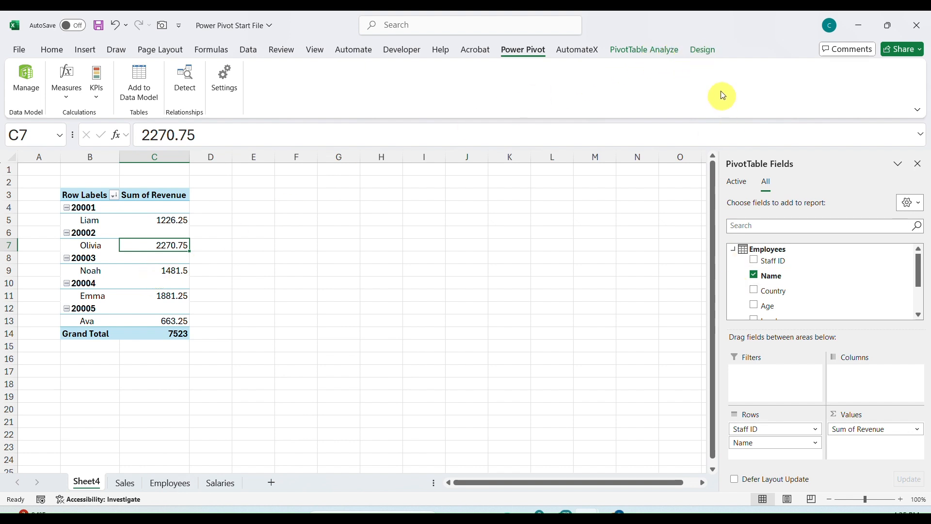
Change the PivotTable's report layout to tabular form.
{"action": "left_click", "coordinate": [695, 51]}
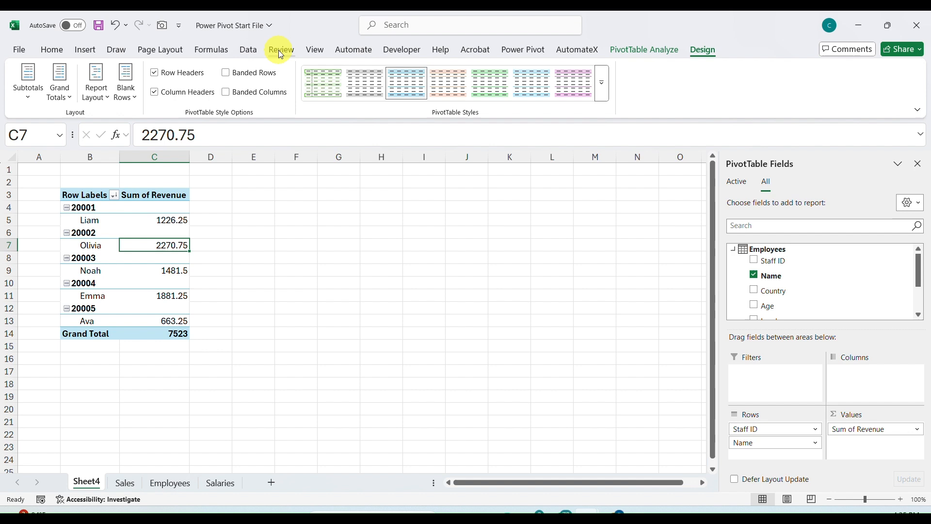
{"action": "left_click", "coordinate": [95, 90]}
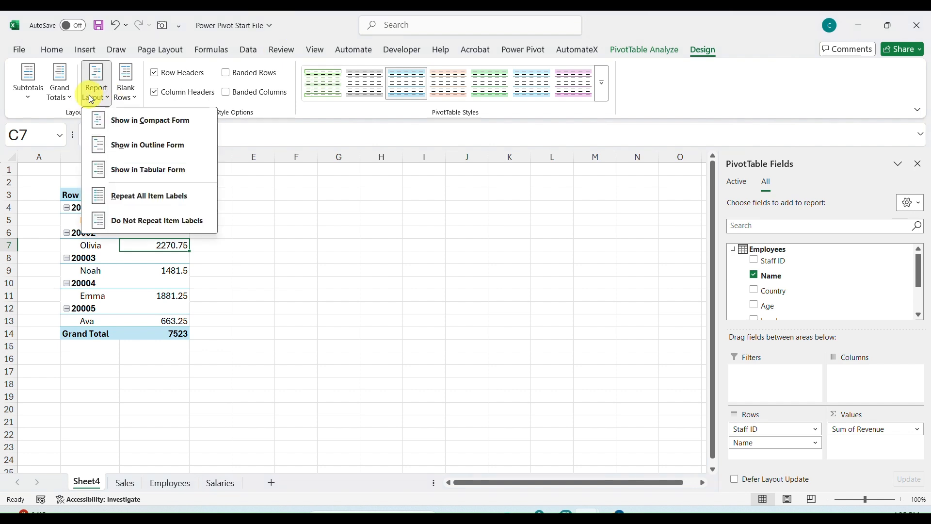
{"action": "left_click", "coordinate": [140, 182]}
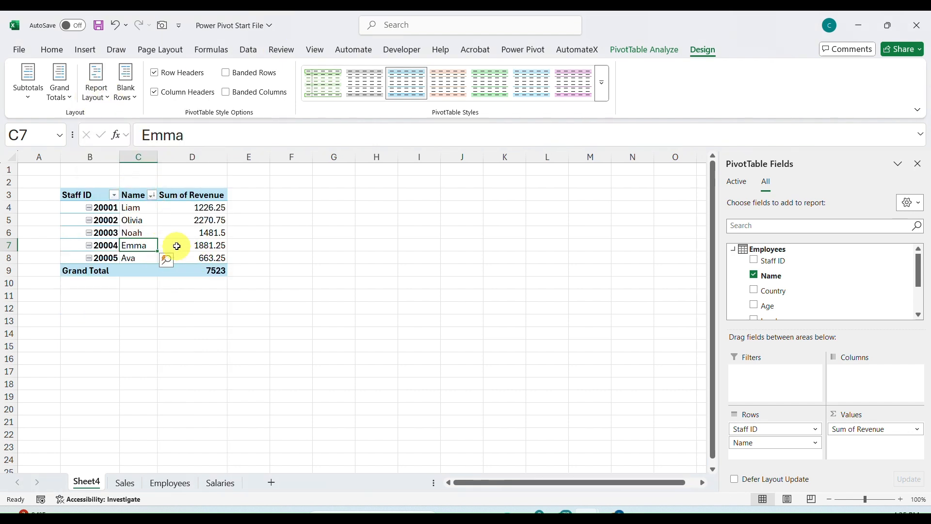
Apply a largest-to-smallest sort to the Sum of Revenue column in the tabular layout.
{"action": "left_click", "coordinate": [207, 221]}
{"action": "right_click", "coordinate": [207, 222]}
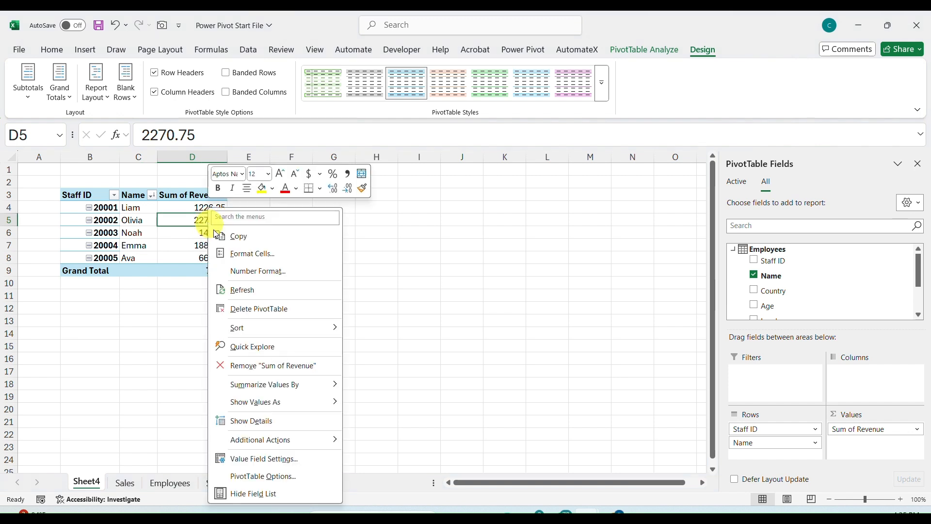
{"action": "mouse_move", "coordinate": [290, 335]}
{"action": "left_click", "coordinate": [381, 345]}
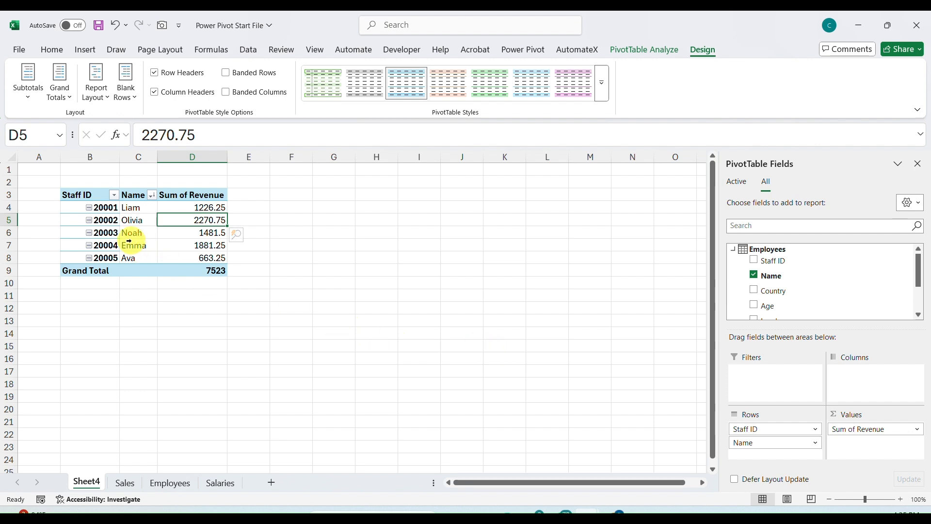
Remove Staff ID from the PivotTable's rows, keeping only Name, and collapse the Employees field list.
{"action": "left_click", "coordinate": [811, 429]}
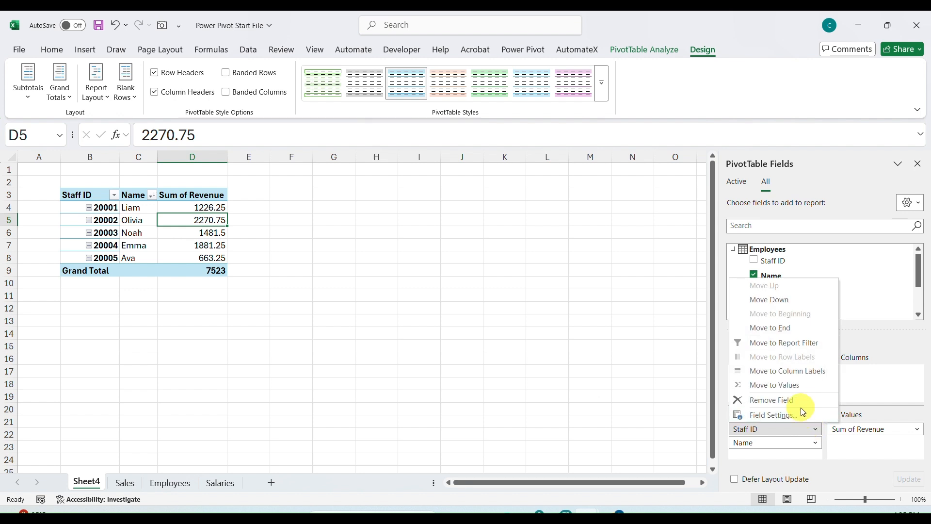
{"action": "left_click", "coordinate": [798, 401]}
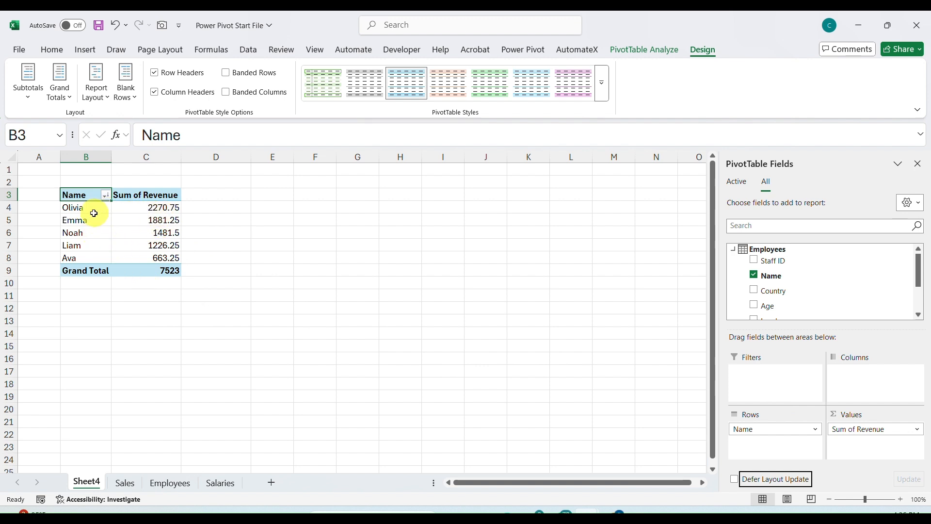
{"action": "mouse_move", "coordinate": [166, 216]}
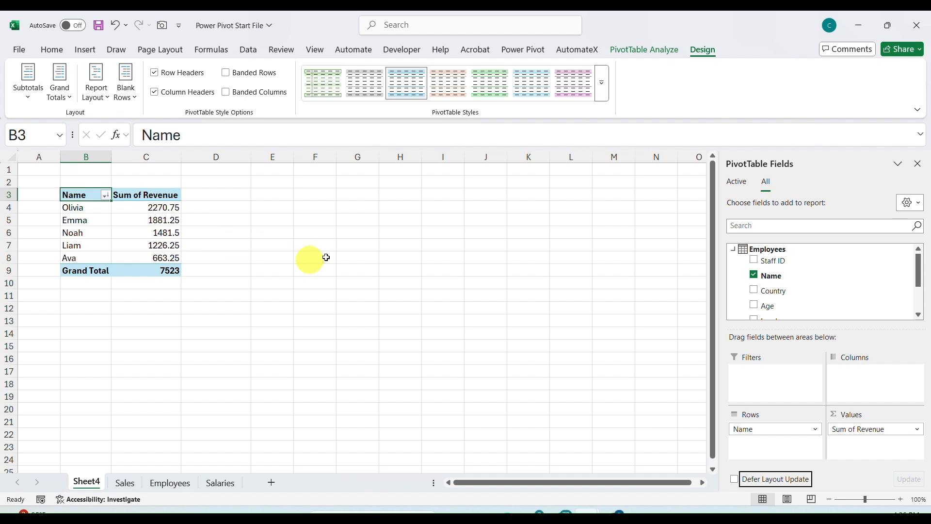
{"action": "left_click", "coordinate": [734, 251]}
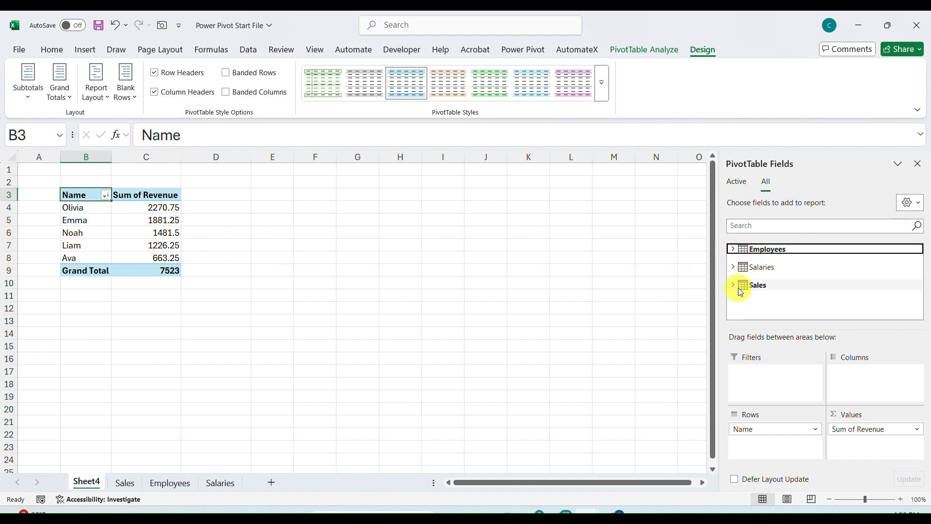
Sort the PivotTable by Sum of Revenue from largest to smallest with only Name in the rows.
{"action": "left_click", "coordinate": [158, 208]}
{"action": "right_click", "coordinate": [159, 208]}
{"action": "mouse_move", "coordinate": [218, 328]}
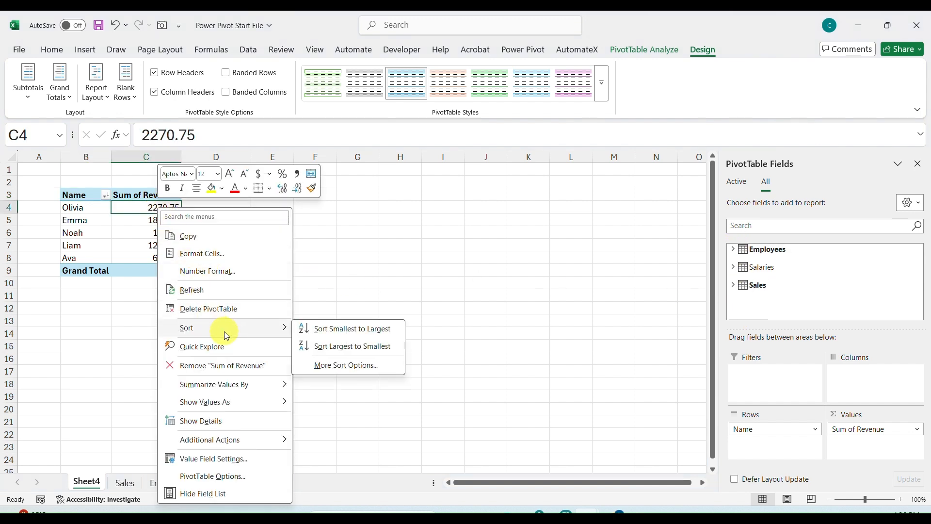
{"action": "left_click", "coordinate": [310, 345]}
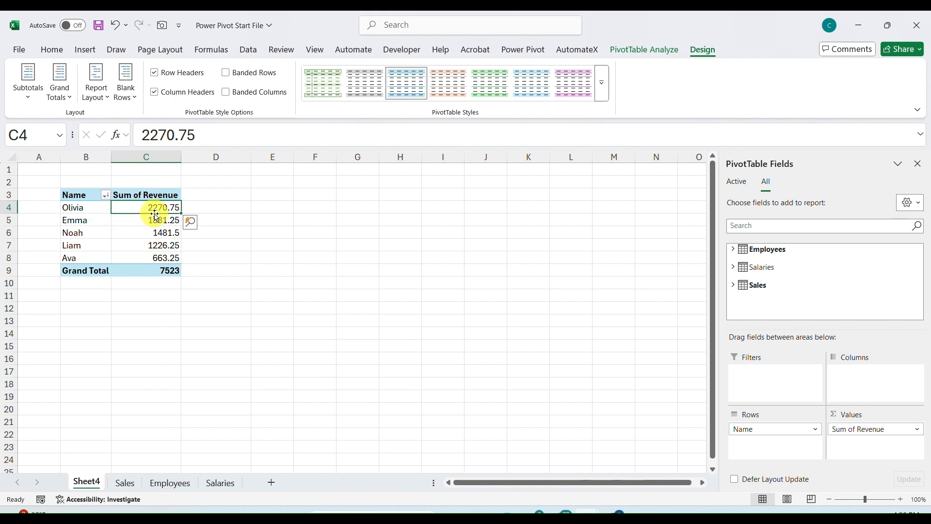
{"action": "mouse_move", "coordinate": [155, 216]}
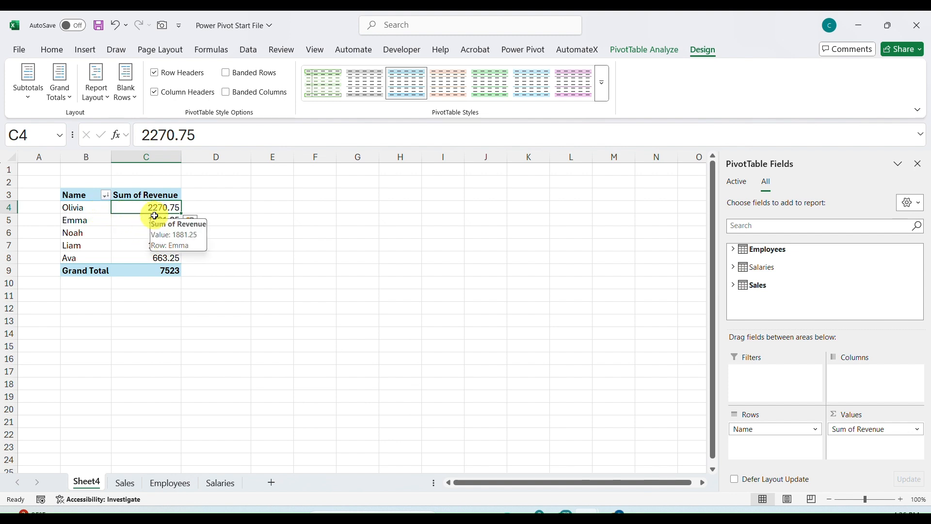
Add the Age field from the Employees table to the PivotTable's values, below Sum of Revenue.
{"action": "left_click", "coordinate": [733, 286]}
{"action": "mouse_move", "coordinate": [925, 270]}
{"action": "left_mouse_down"}
{"action": "mouse_move", "coordinate": [921, 291]}
{"action": "mouse_move", "coordinate": [917, 259]}
{"action": "left_mouse_up"}
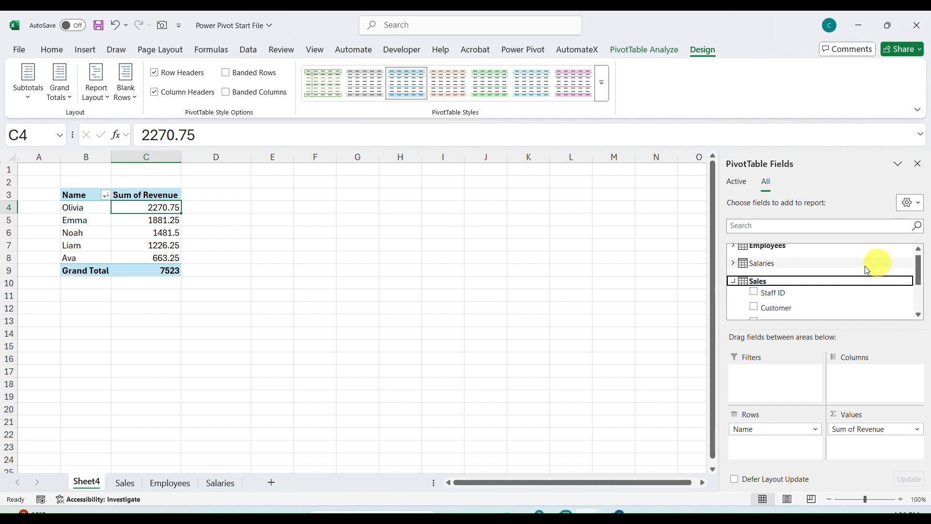
{"action": "left_click", "coordinate": [736, 281]}
{"action": "left_click", "coordinate": [734, 251]}
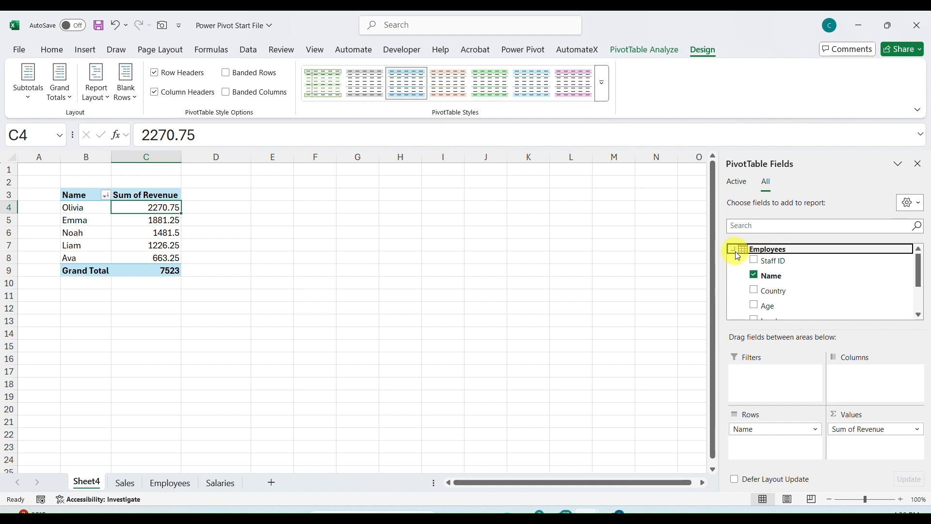
{"action": "left_click_drag", "start_coordinate": [760, 307], "coordinate": [867, 445]}
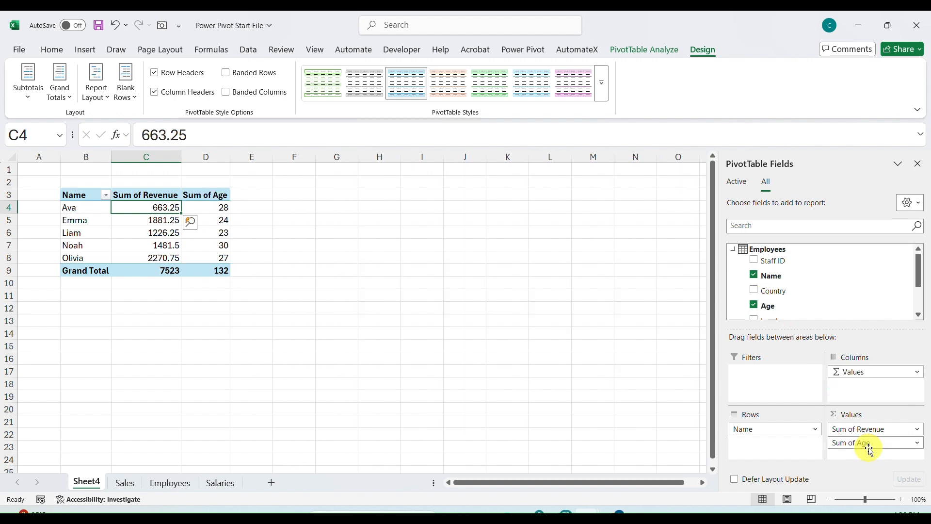
Sort the employee names by Sum of Revenue again, from largest to smallest, with Age included.
{"action": "mouse_move", "coordinate": [156, 236]}
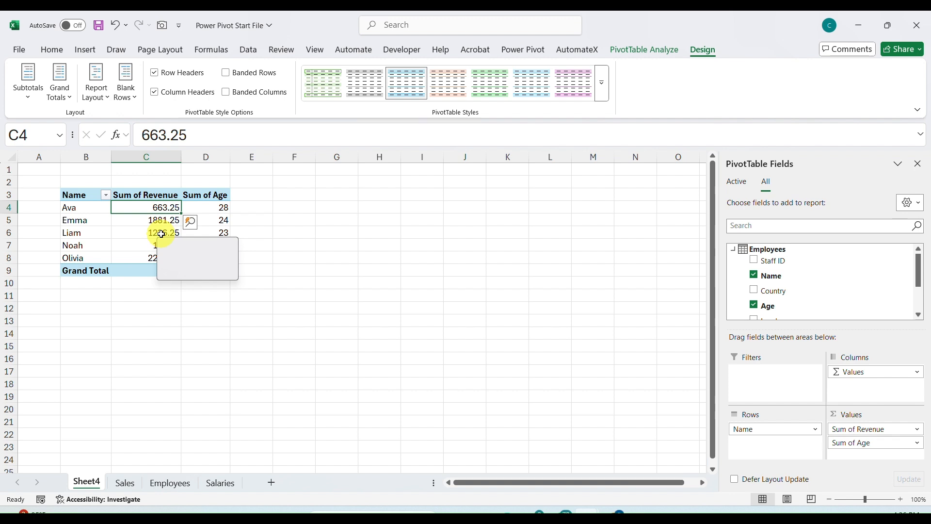
{"action": "right_click", "coordinate": [155, 236]}
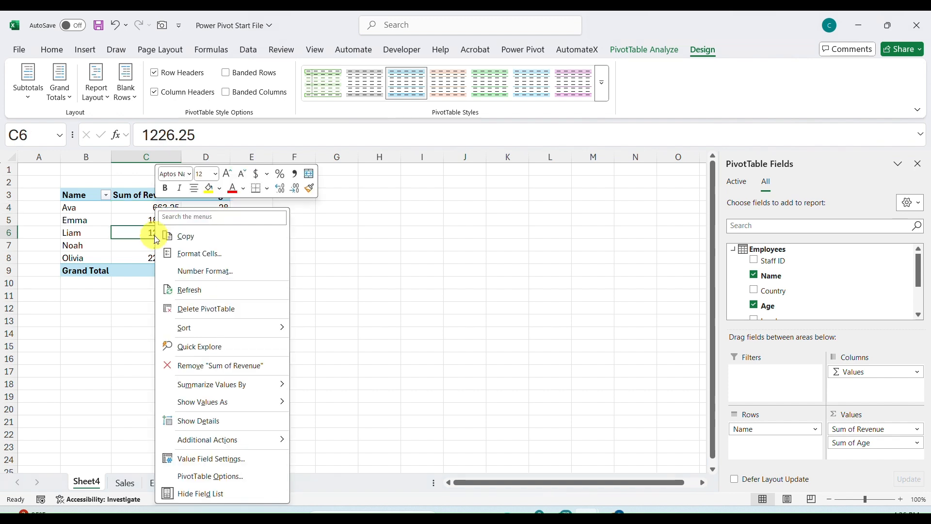
{"action": "mouse_move", "coordinate": [203, 328]}
{"action": "left_click", "coordinate": [323, 347]}
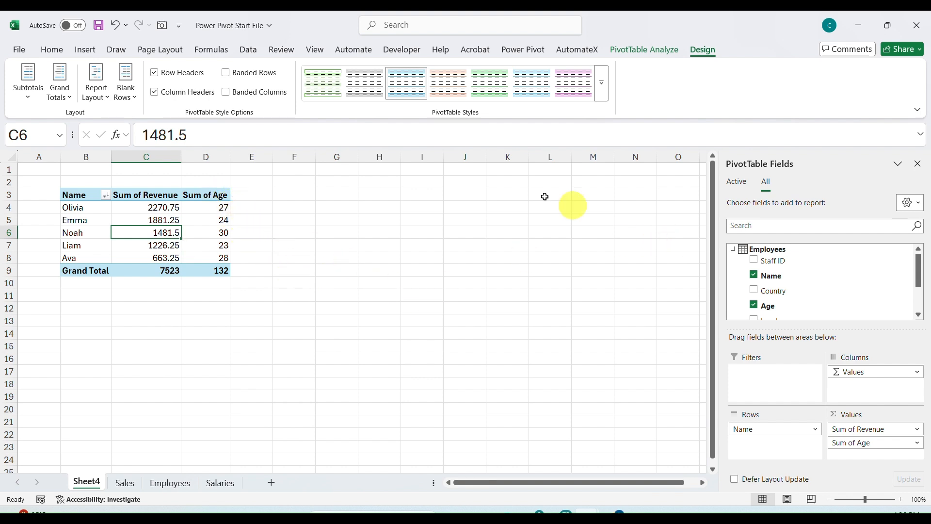
Add the Base Salary field from the Salaries table to the PivotTable's values, below Sum of Age, and collapse the table's fields.
{"action": "left_click", "coordinate": [403, 32]}
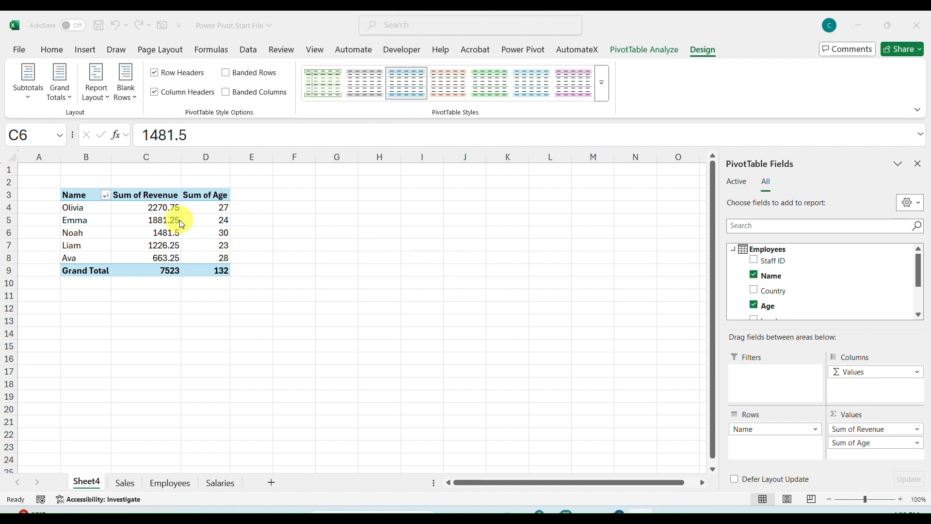
{"action": "left_click", "coordinate": [736, 247]}
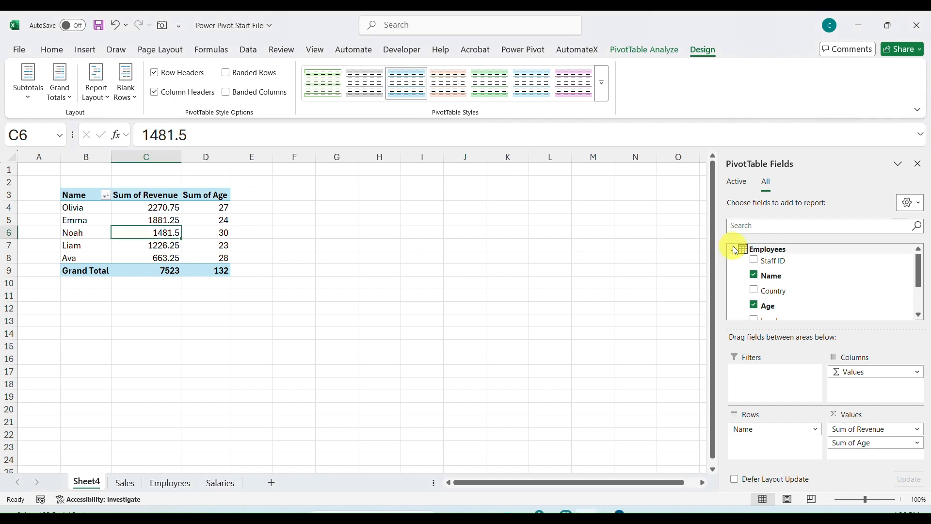
{"action": "left_click", "coordinate": [735, 251]}
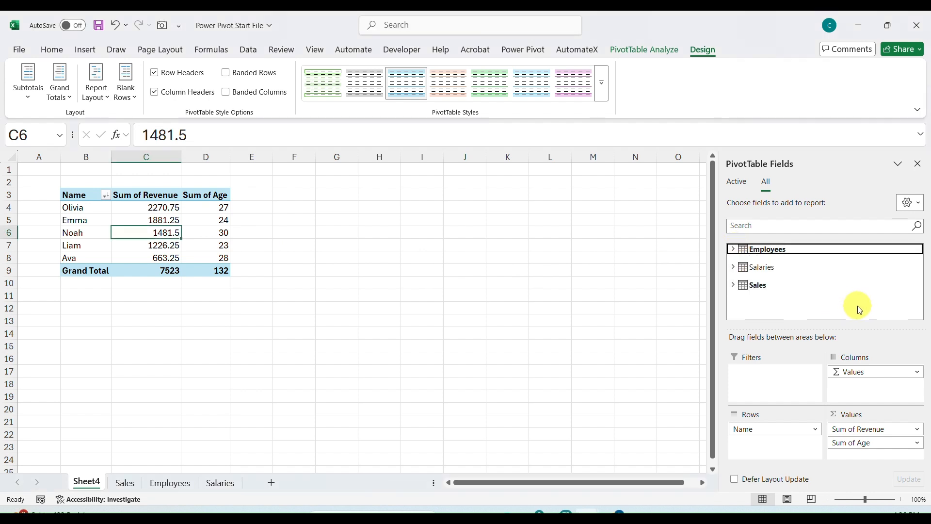
{"action": "left_click", "coordinate": [733, 267]}
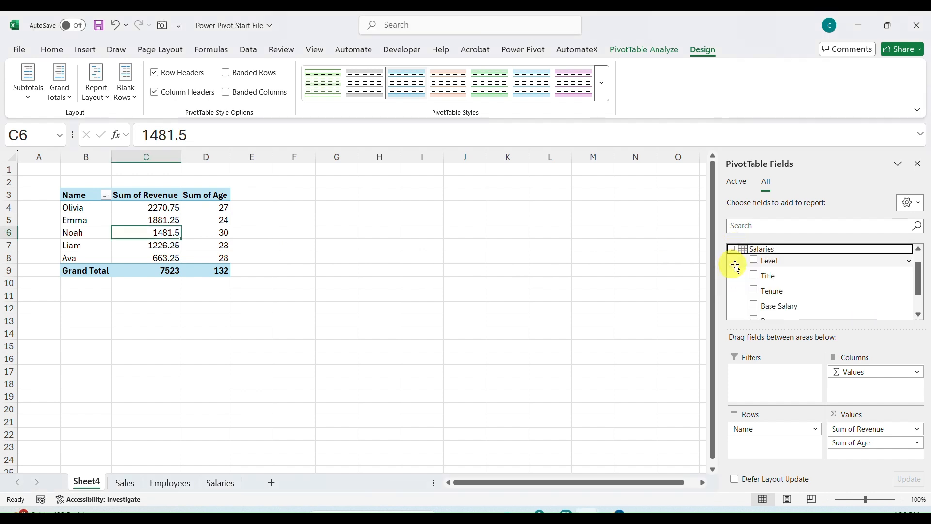
{"action": "left_click_drag", "start_coordinate": [823, 306], "coordinate": [884, 449]}
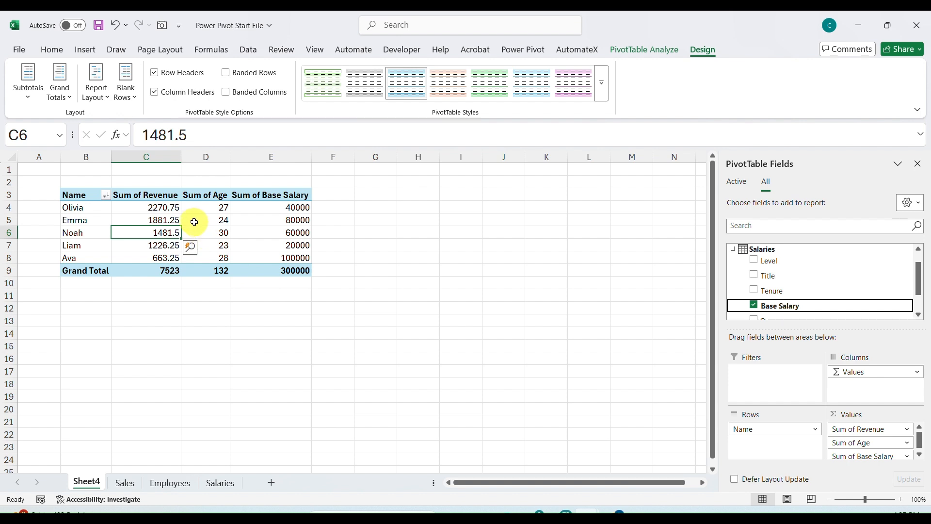
{"action": "mouse_move", "coordinate": [193, 221]}
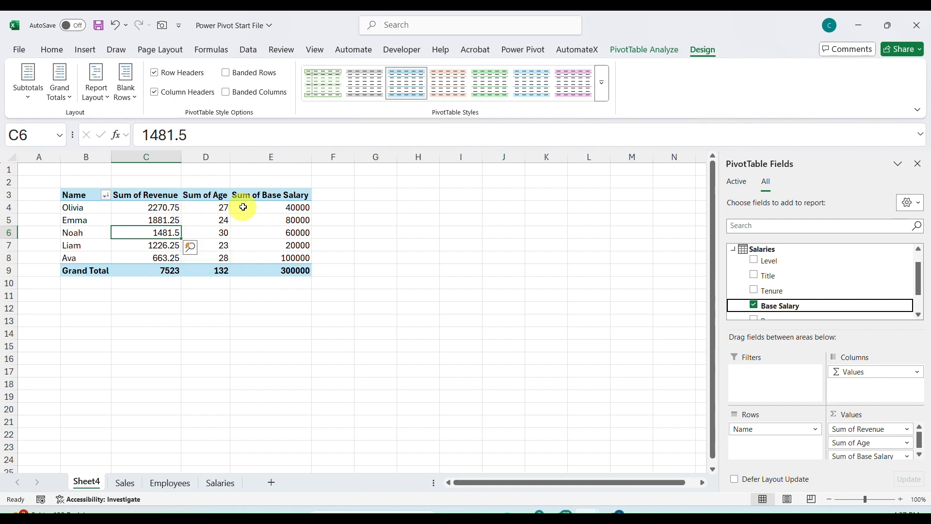
{"action": "left_click", "coordinate": [291, 204]}
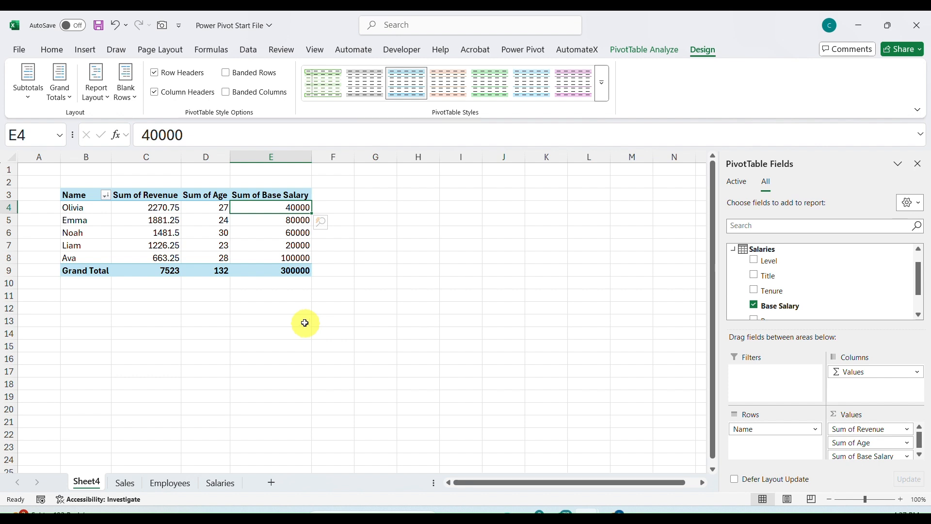
{"action": "left_click", "coordinate": [736, 249]}
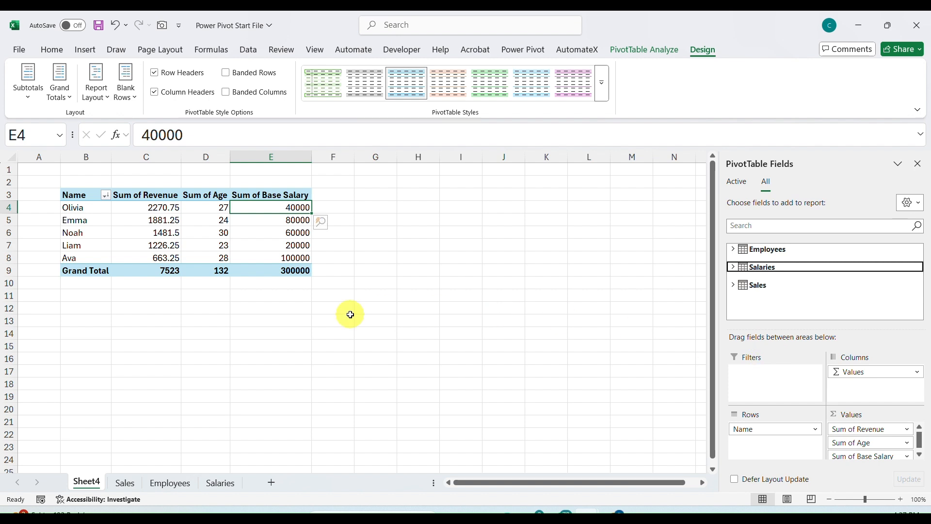
Switch to the Power Pivot window and show the data model's tables in Data View.
{"action": "key", "text": "alt+Tab"}
{"action": "key", "text": "alt+Tab"}
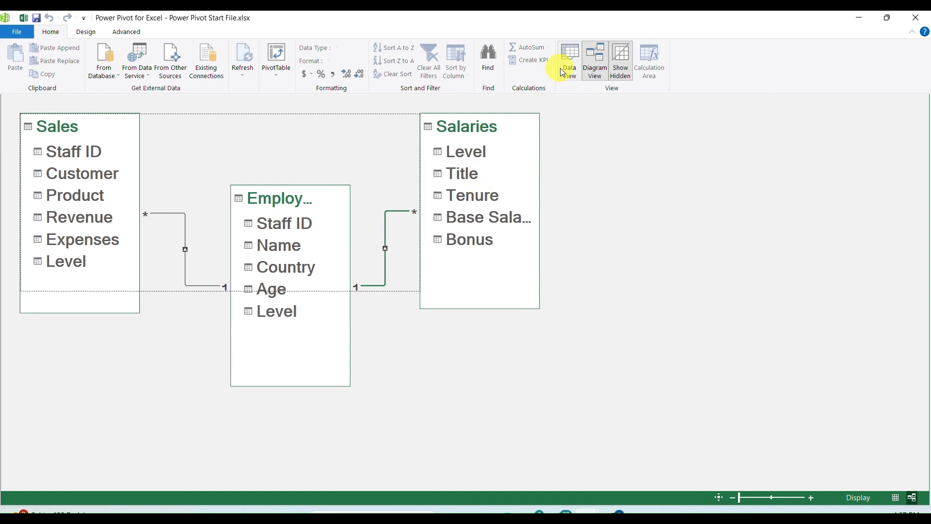
{"action": "left_click", "coordinate": [568, 68]}
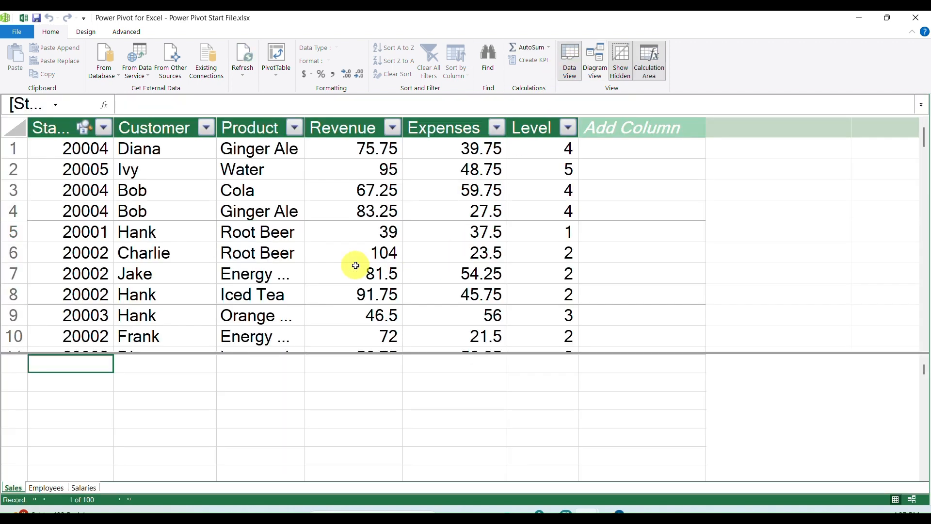
Examine the Sales table's columns, from Revenue to Staff ID and across to Level.
{"action": "left_click", "coordinate": [355, 266]}
{"action": "key", "text": "Up"}
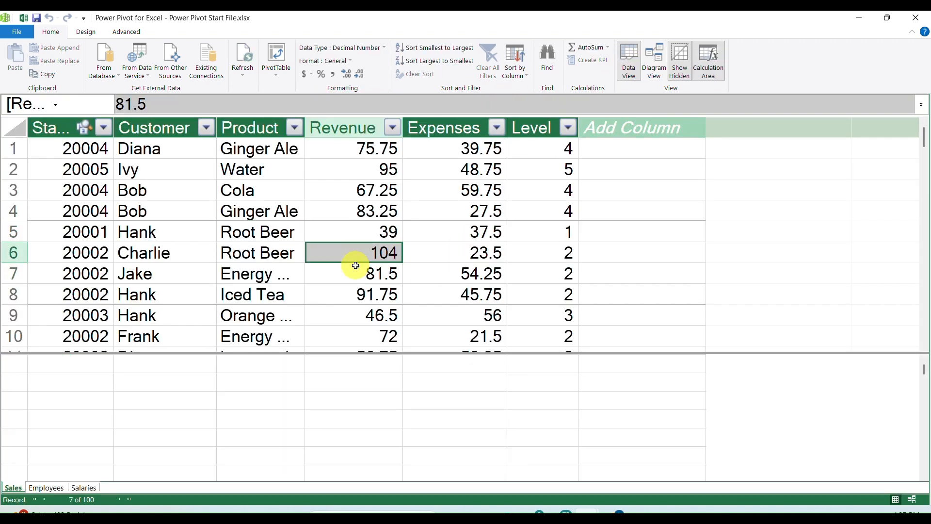
{"action": "key", "text": "ctrl+Up"}
{"action": "key", "text": "ctrl+Down"}
{"action": "key", "text": "ctrl+Up"}
{"action": "key", "text": "ctrl+shift+Down"}
{"action": "key", "text": "ctrl+Down"}
{"action": "key", "text": "ctrl+shift+Down"}
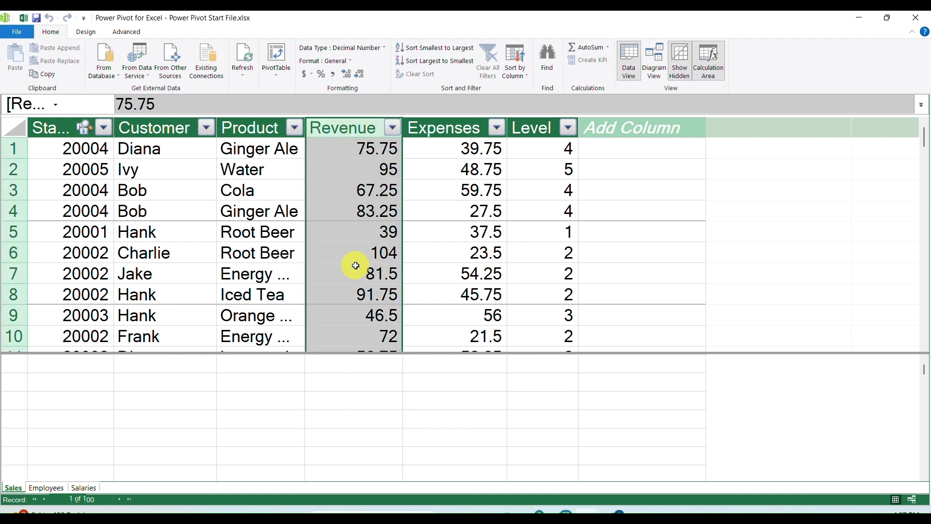
{"action": "key", "text": "Left"}
{"action": "key", "text": "Left"}
{"action": "key", "text": "Left"}
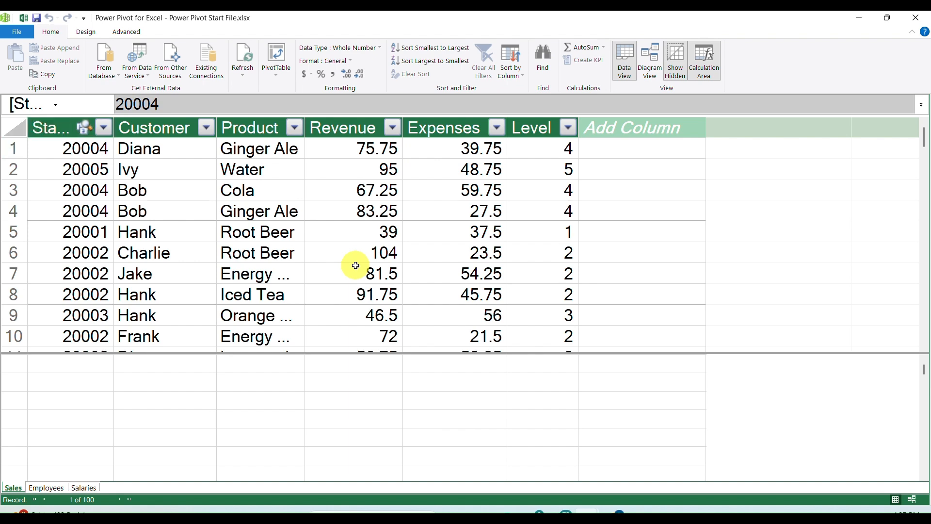
{"action": "key", "text": "ctrl+space"}
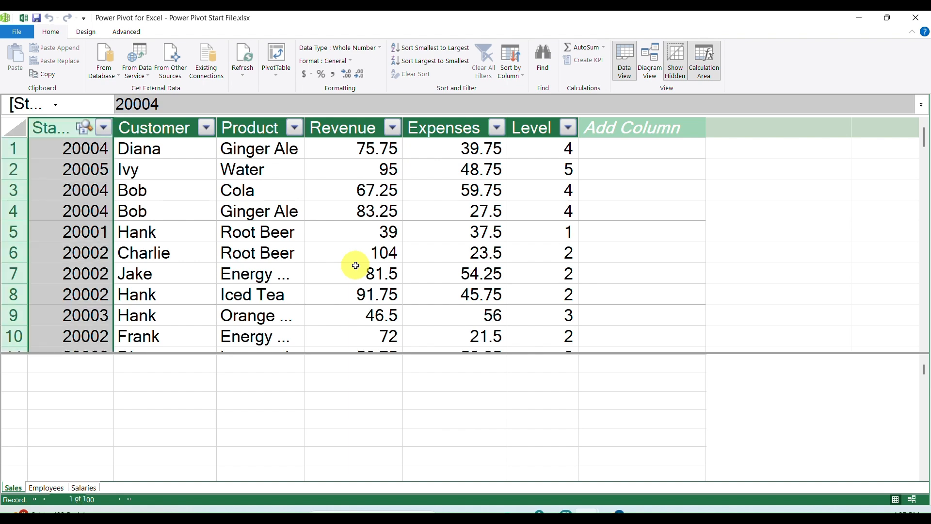
{"action": "key", "text": "Right"}
{"action": "key", "text": "Right"}
{"action": "key", "text": "Right"}
{"action": "key", "text": "Right"}
{"action": "key", "text": "Right"}
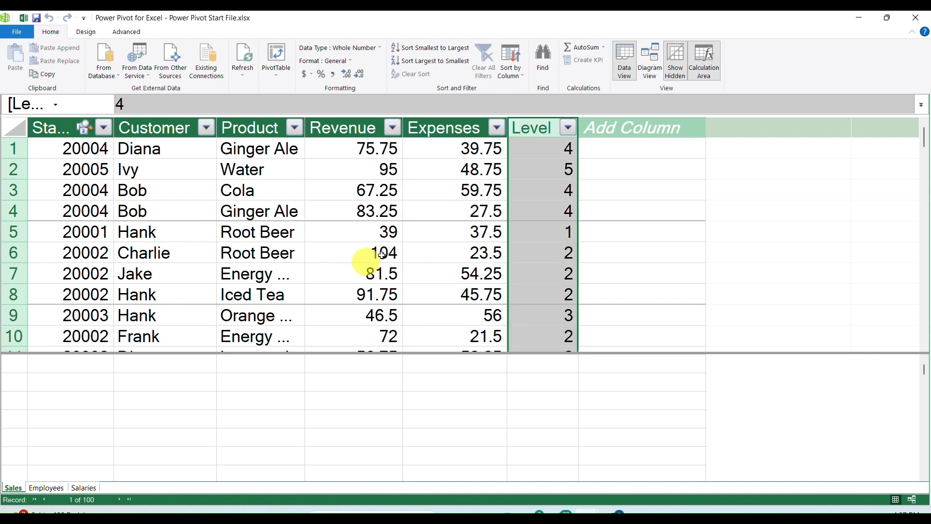
Add a new column named Profit after the Level column in the Sales table.
{"action": "left_click", "coordinate": [616, 126]}
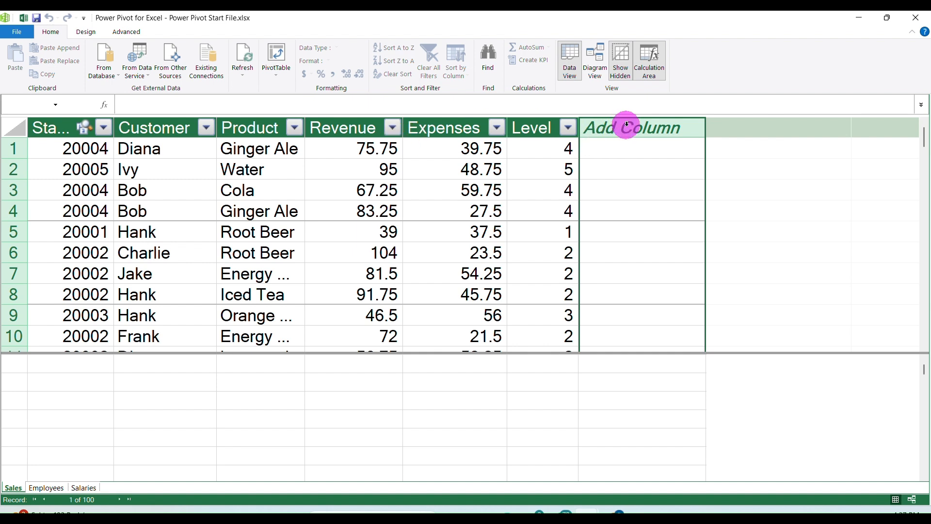
{"action": "double_click", "coordinate": [624, 126]}
{"action": "type", "text": "Pr"}
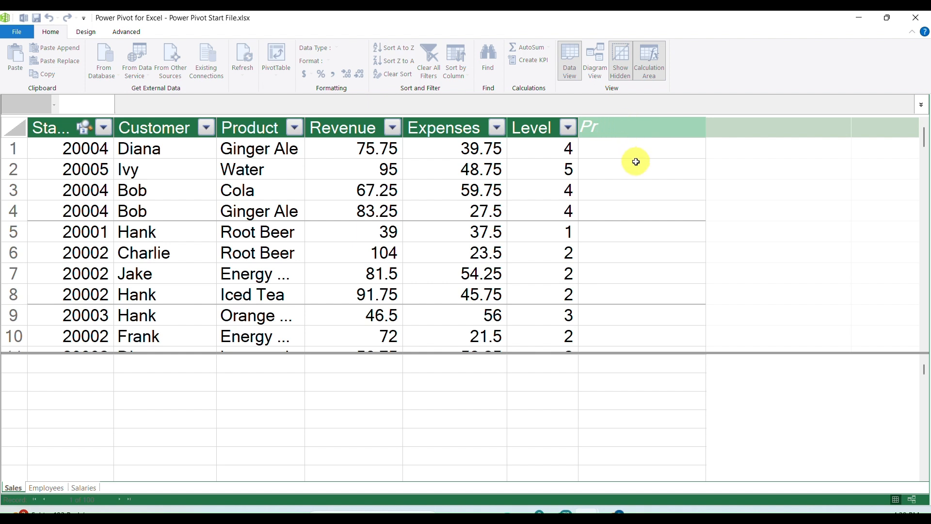
{"action": "type", "text": "ofit"}
{"action": "key", "text": "Return"}
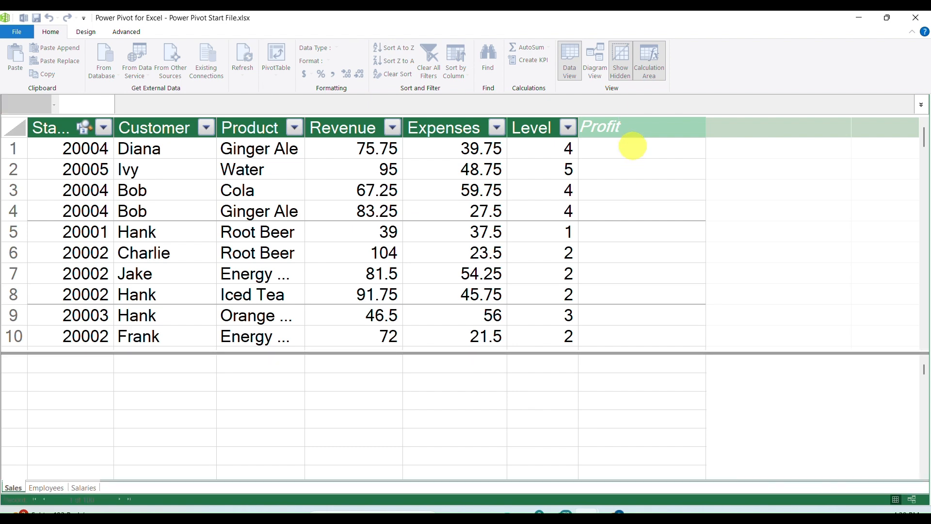
{"action": "left_click", "coordinate": [633, 148]}
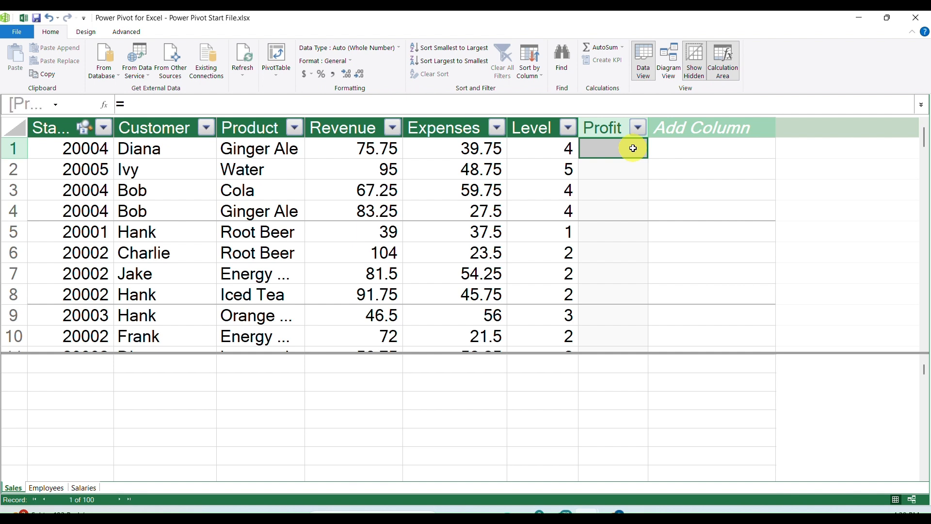
{"action": "type", "text": "="}
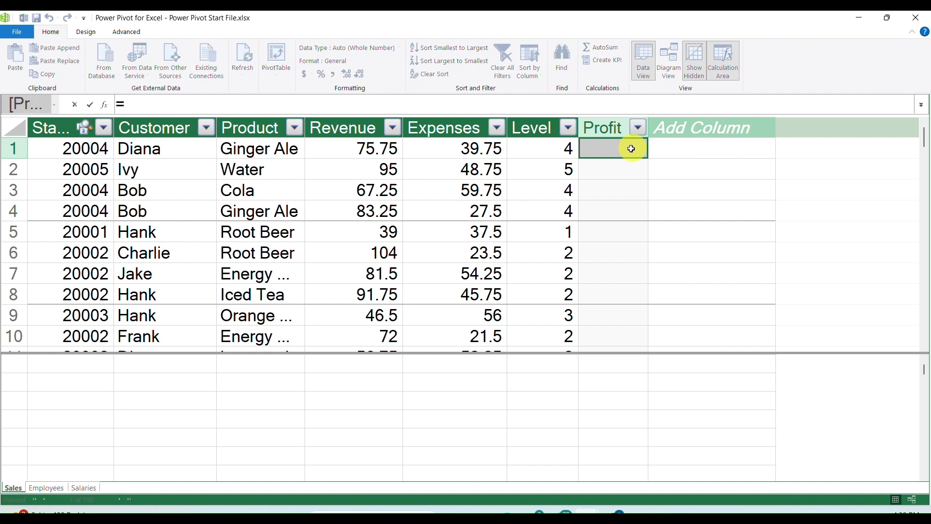
{"action": "left_click", "coordinate": [474, 147]}
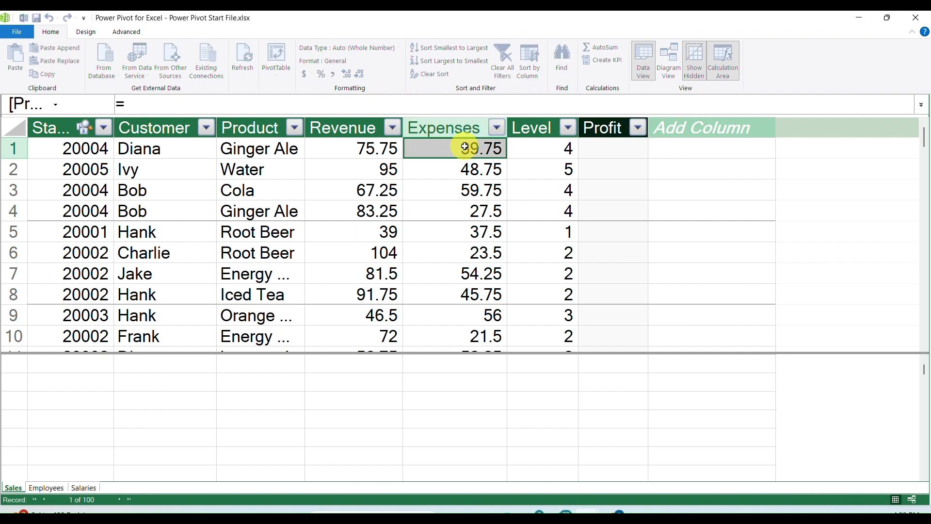
Fill the Profit column with the formula =Sales[Revenue]-Sales[Expenses].
{"action": "left_click", "coordinate": [593, 146]}
{"action": "left_click", "coordinate": [456, 105]}
{"action": "type", "text": "="}
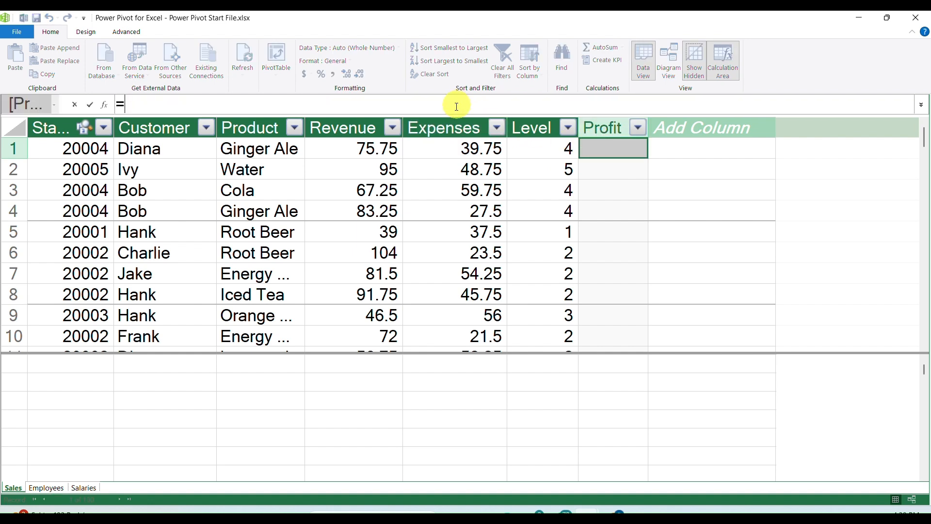
{"action": "left_click", "coordinate": [447, 150]}
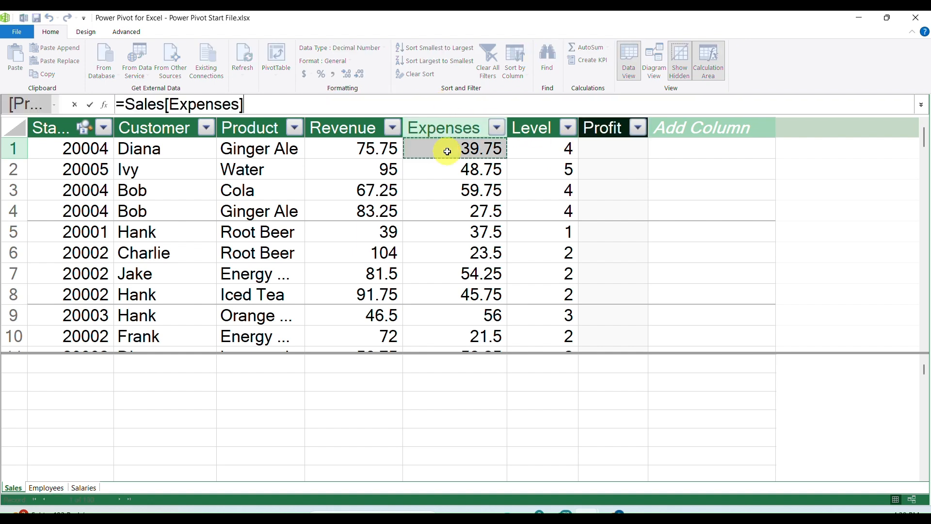
{"action": "left_click", "coordinate": [370, 146]}
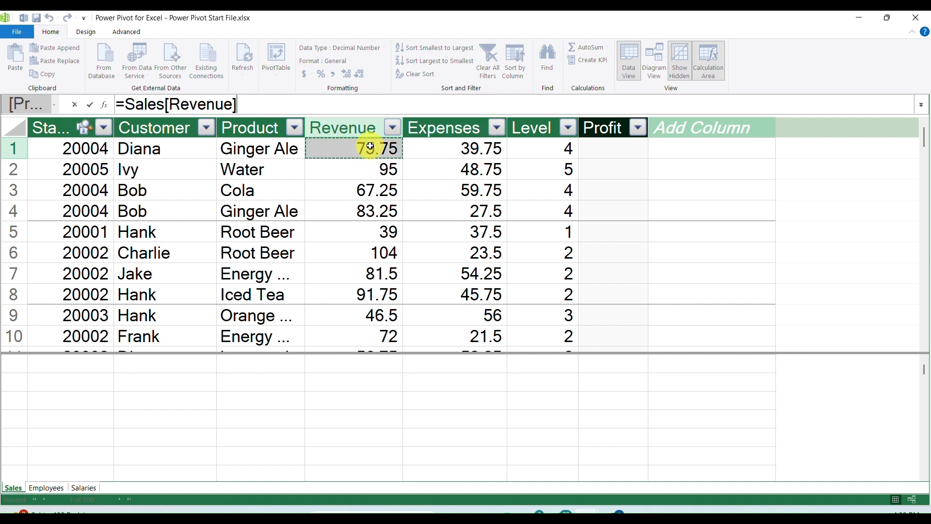
{"action": "type", "text": "-"}
{"action": "left_click", "coordinate": [460, 149]}
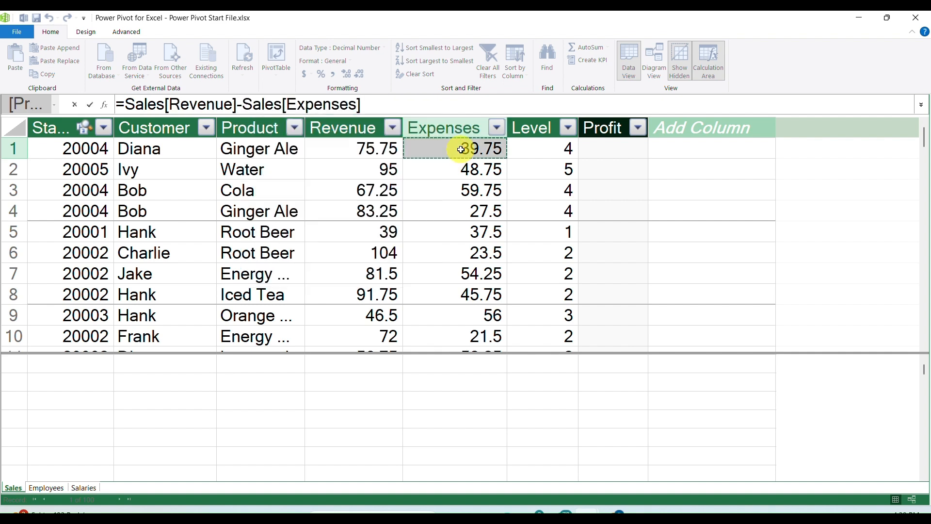
{"action": "key", "text": "Return"}
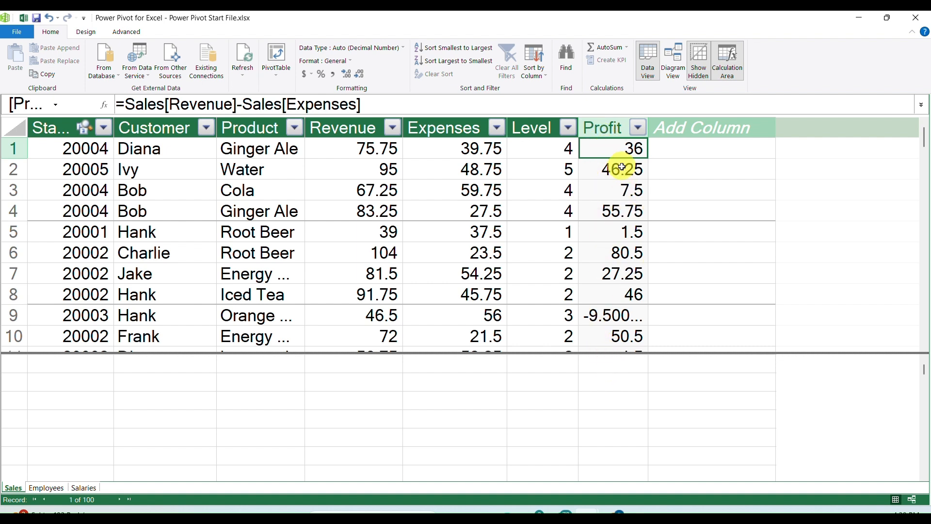
Create an AutoSum measure of Profit in the calculation area below the Profit column, and widen that column.
{"action": "left_click", "coordinate": [609, 366]}
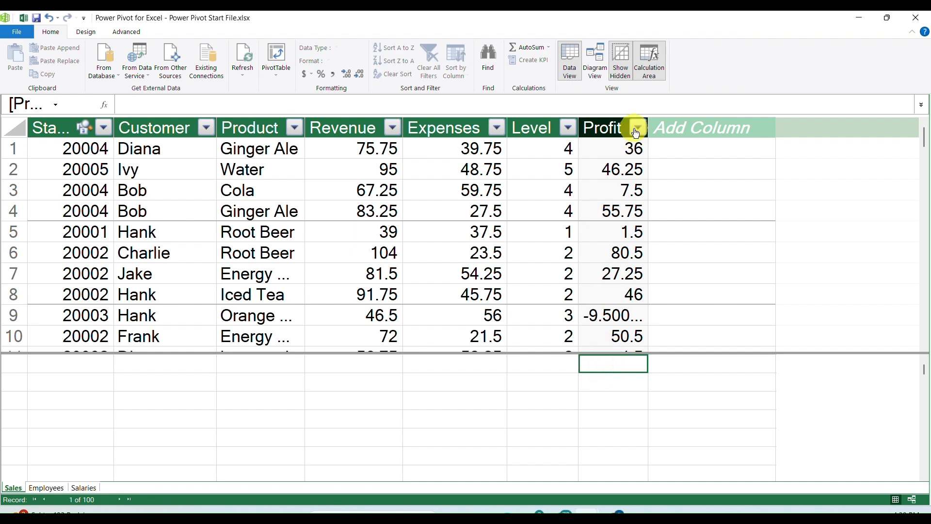
{"action": "left_click", "coordinate": [537, 50]}
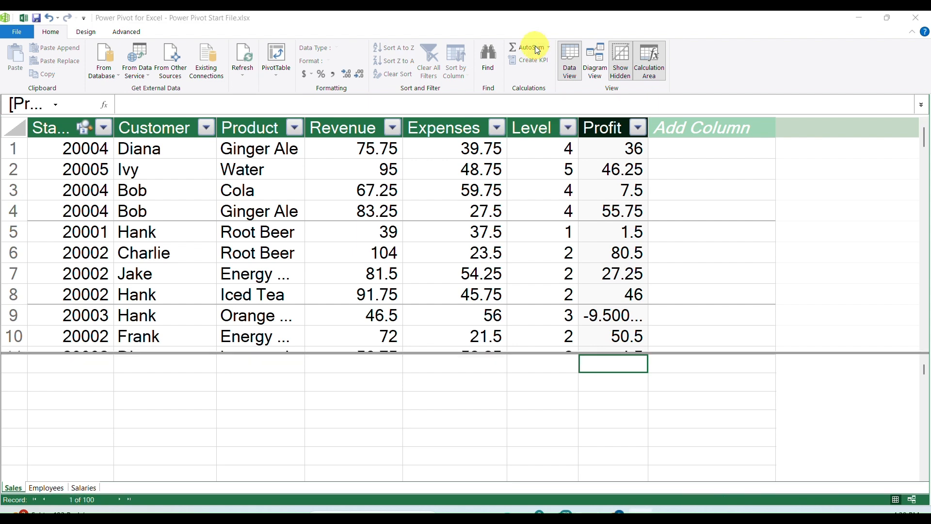
{"action": "left_click", "coordinate": [547, 47]}
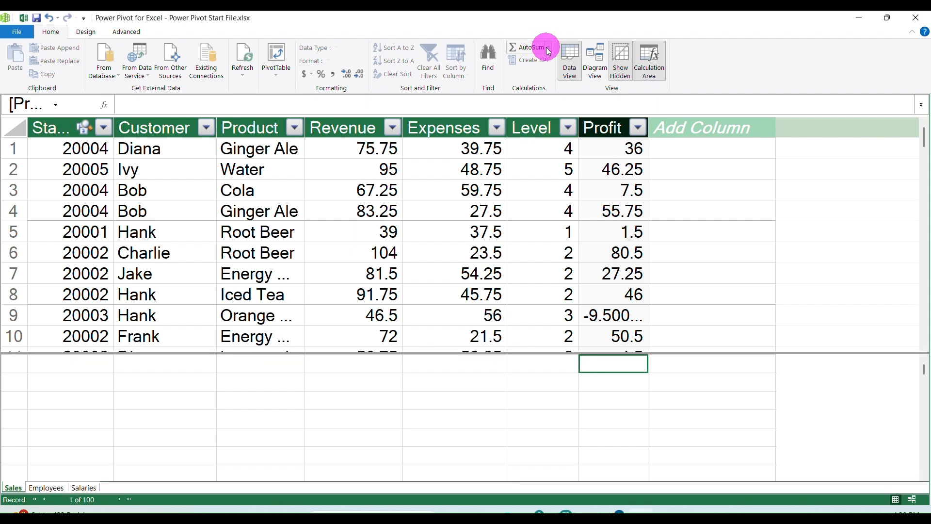
{"action": "left_click", "coordinate": [471, 19]}
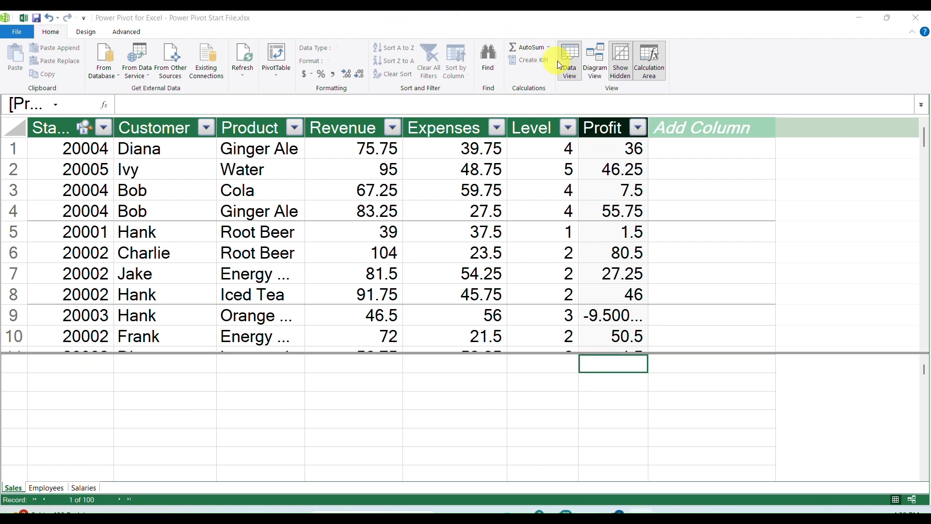
{"action": "left_click", "coordinate": [549, 47]}
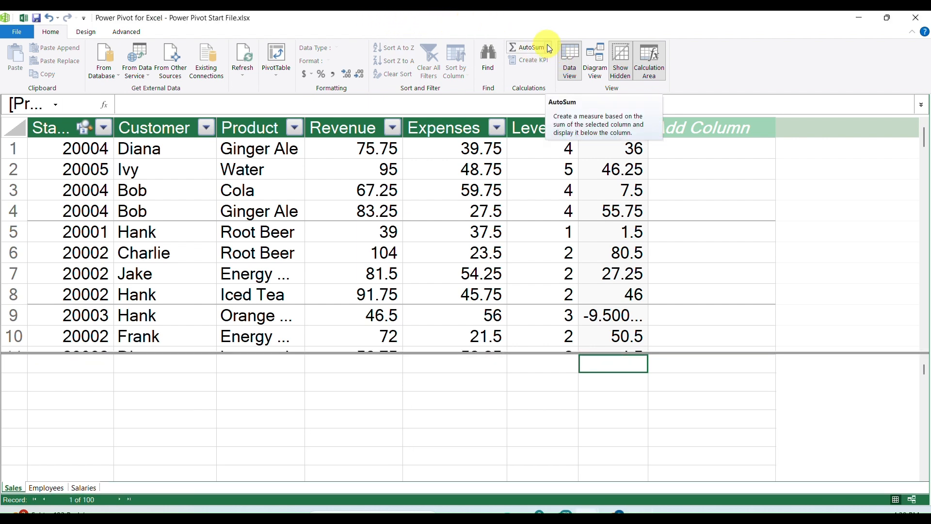
{"action": "left_click", "coordinate": [533, 49]}
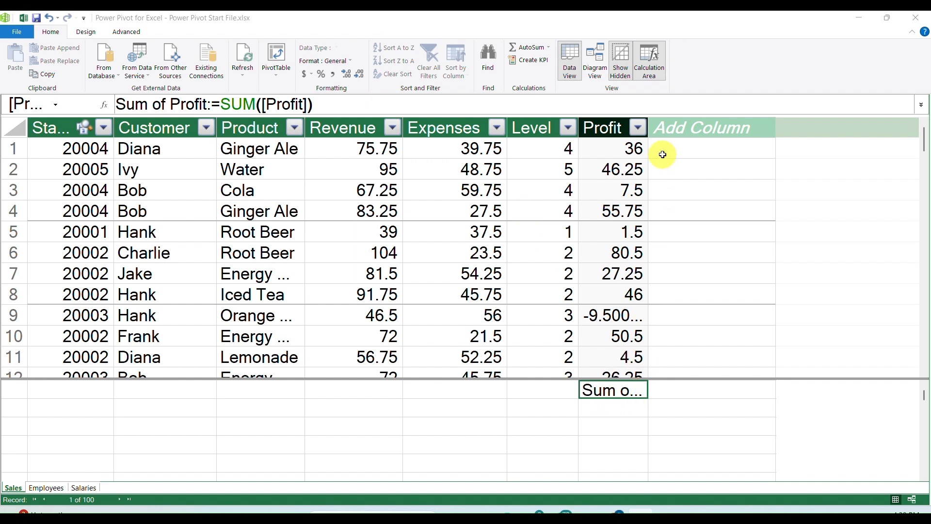
{"action": "left_click_drag", "start_coordinate": [648, 130], "coordinate": [764, 127]}
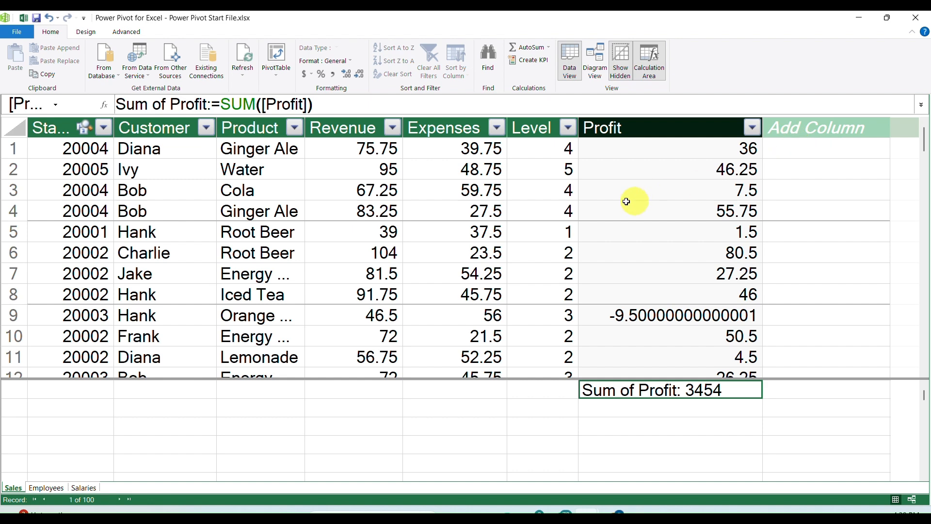
Switch to the Excel workbook and add the Profit field from the Sales table to the PivotTable's values.
{"action": "key", "text": "alt+Tab"}
{"action": "key", "text": "Tab"}
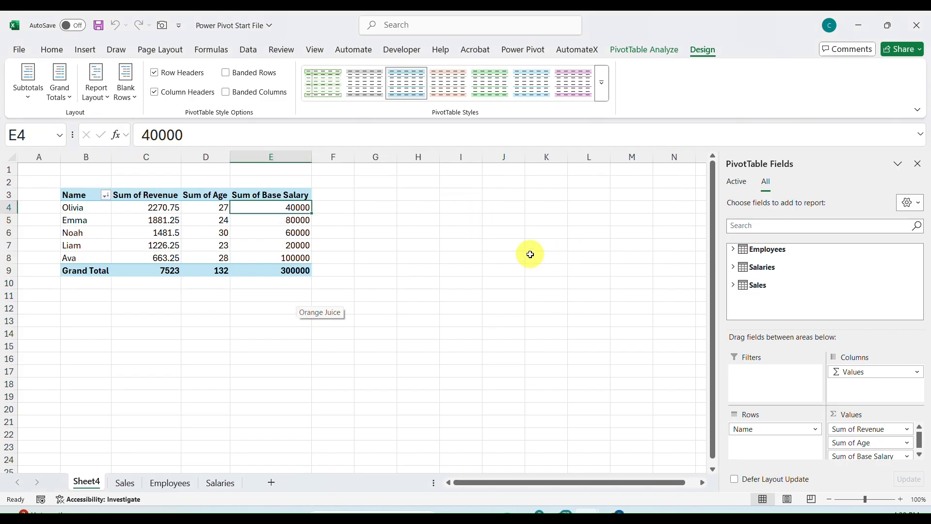
{"action": "left_click", "coordinate": [733, 249]}
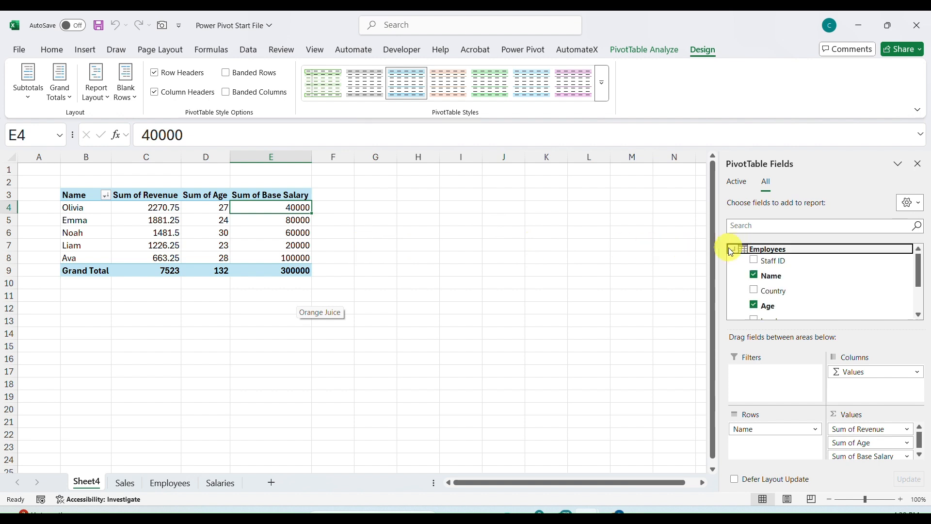
{"action": "left_click_drag", "start_coordinate": [916, 264], "coordinate": [917, 291]}
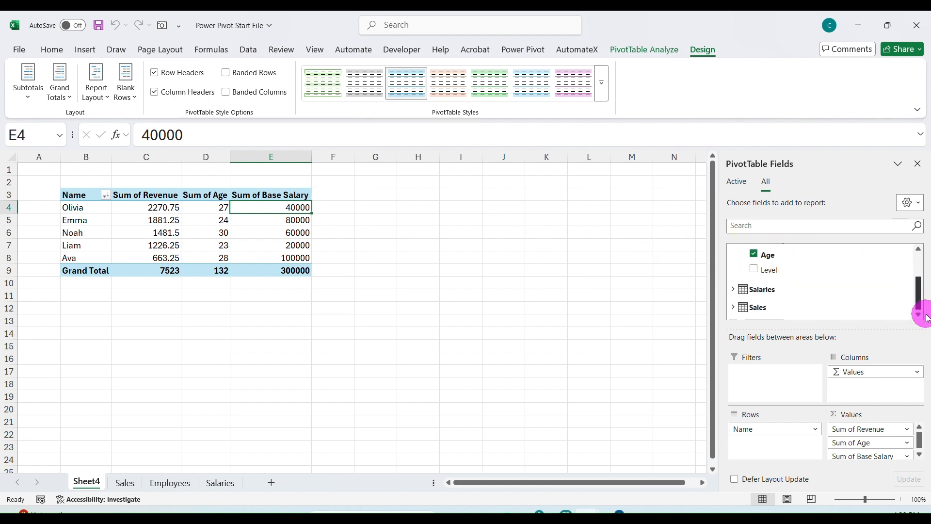
{"action": "left_click", "coordinate": [733, 289]}
{"action": "left_click_drag", "start_coordinate": [918, 290], "coordinate": [917, 303]}
{"action": "left_click", "coordinate": [733, 308]}
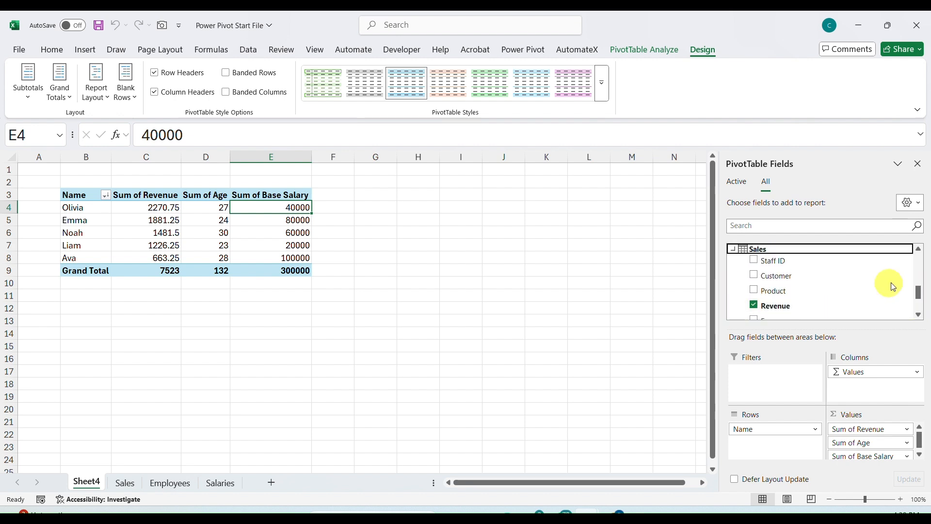
{"action": "left_click_drag", "start_coordinate": [920, 294], "coordinate": [925, 314]}
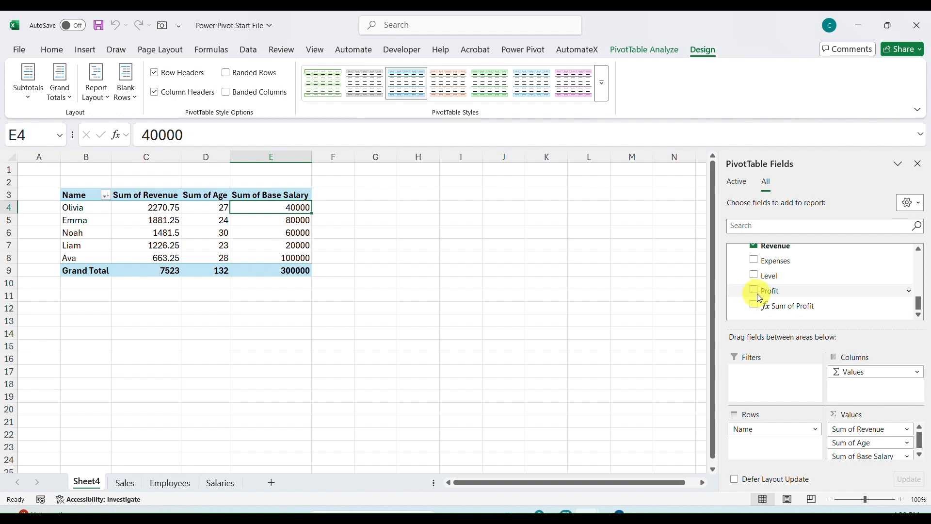
{"action": "left_click_drag", "start_coordinate": [758, 297], "coordinate": [878, 457]}
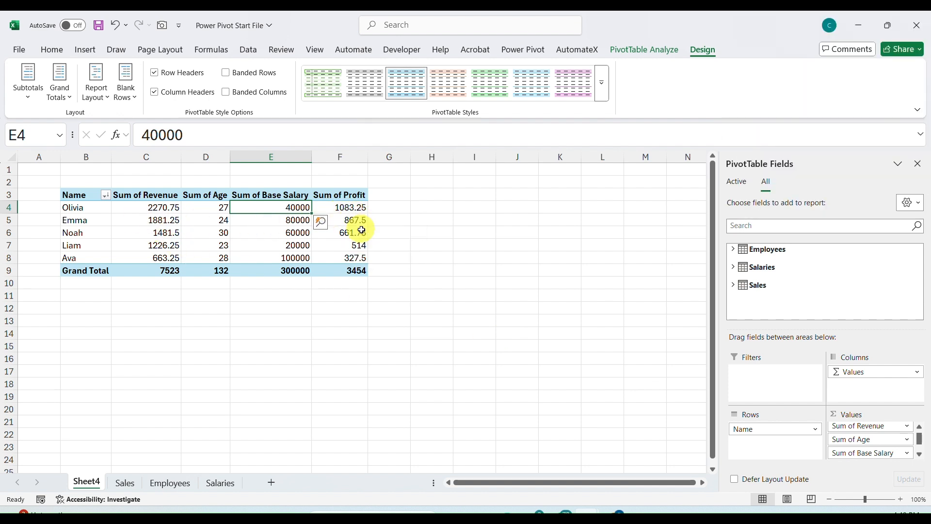
Add the Sum of Profit measure from the Sales table to the PivotTable beside the Profit field, and remove it again.
{"action": "left_click", "coordinate": [731, 286]}
{"action": "left_click_drag", "start_coordinate": [917, 274], "coordinate": [928, 309]}
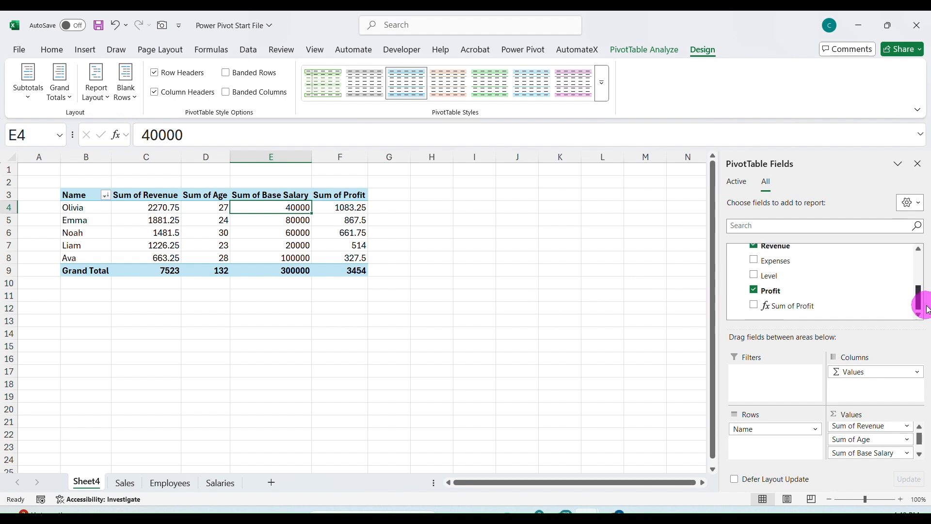
{"action": "left_click", "coordinate": [754, 305]}
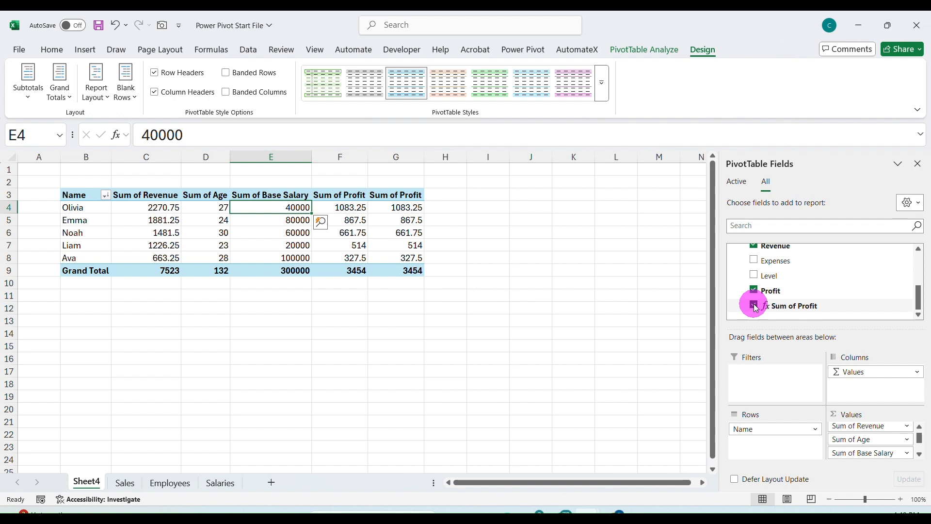
{"action": "left_click", "coordinate": [754, 304]}
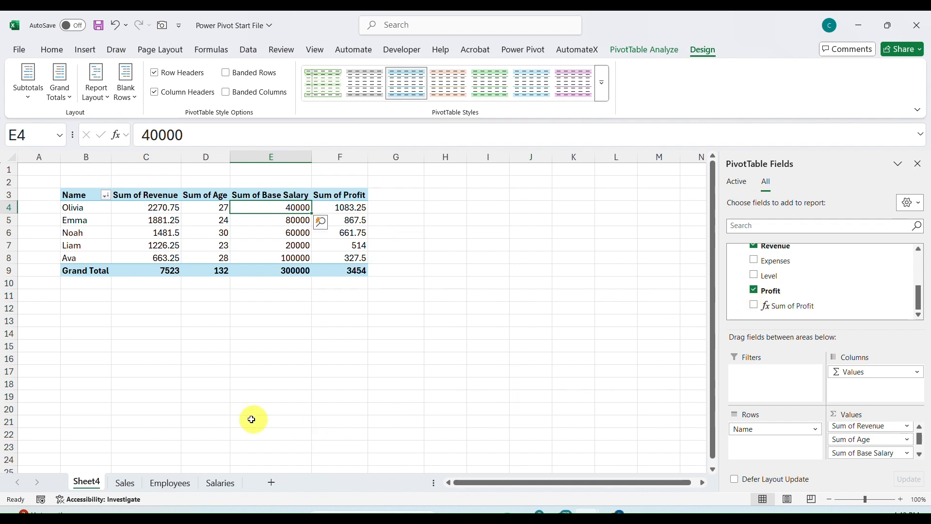
Review the Sales table in the Power Pivot window, and return to Excel to view the source data on the Sales worksheet.
{"action": "key", "text": "alt+Tab"}
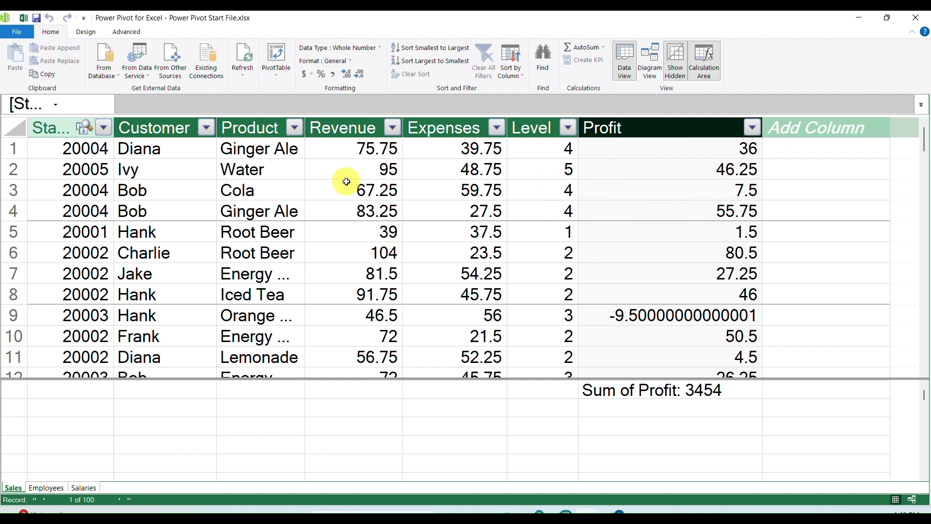
{"action": "key", "text": "alt+Tab"}
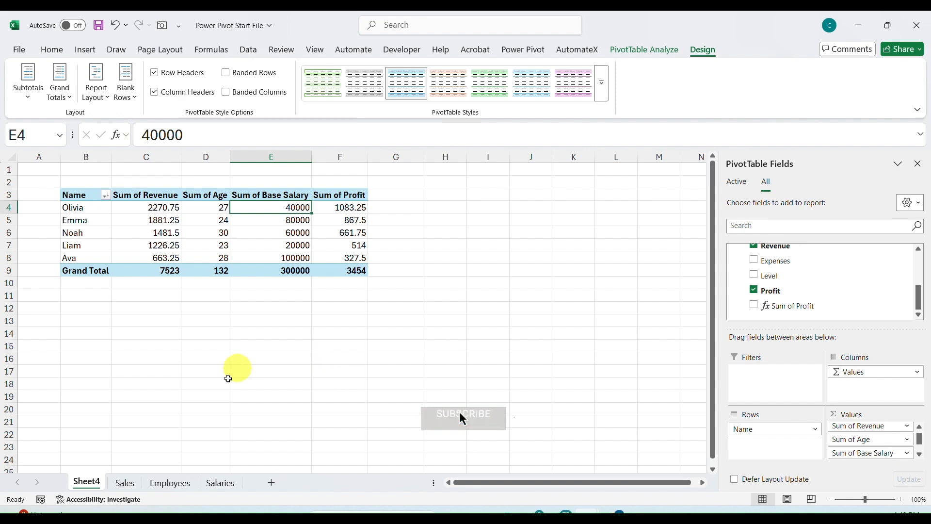
{"action": "left_click", "coordinate": [125, 486]}
{"action": "left_click", "coordinate": [167, 353]}
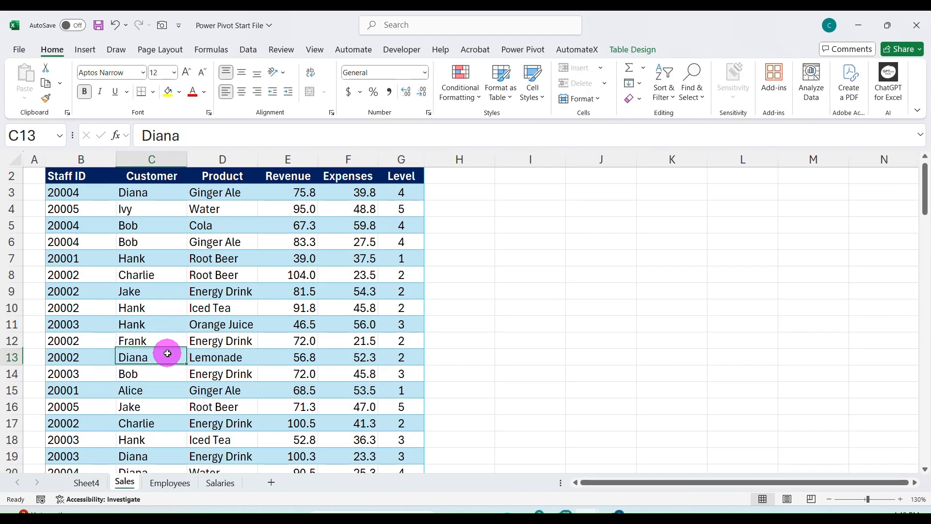